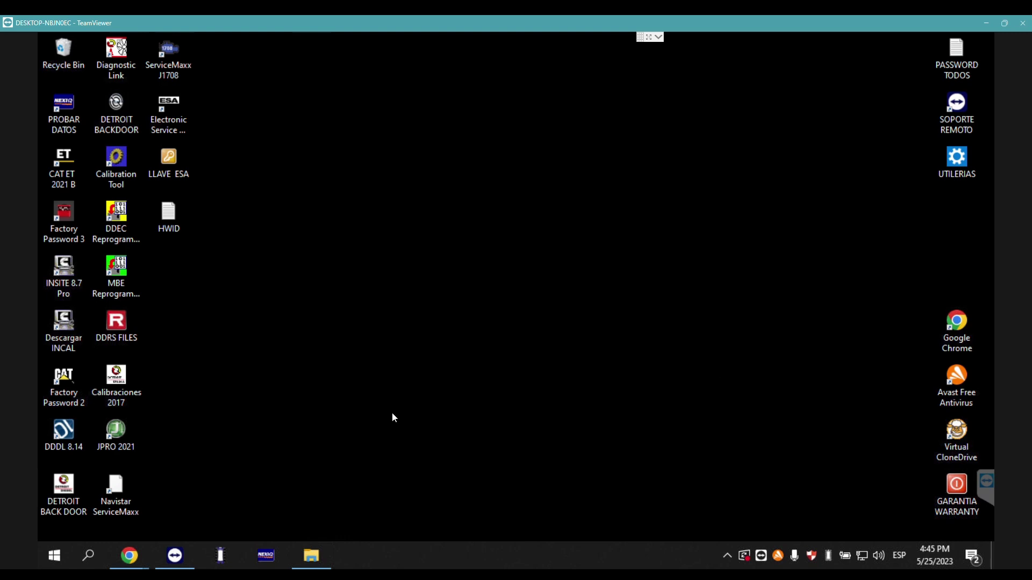
Open INSITE 8.7 Pro and highlight the machine code in its registration window
click(74, 279)
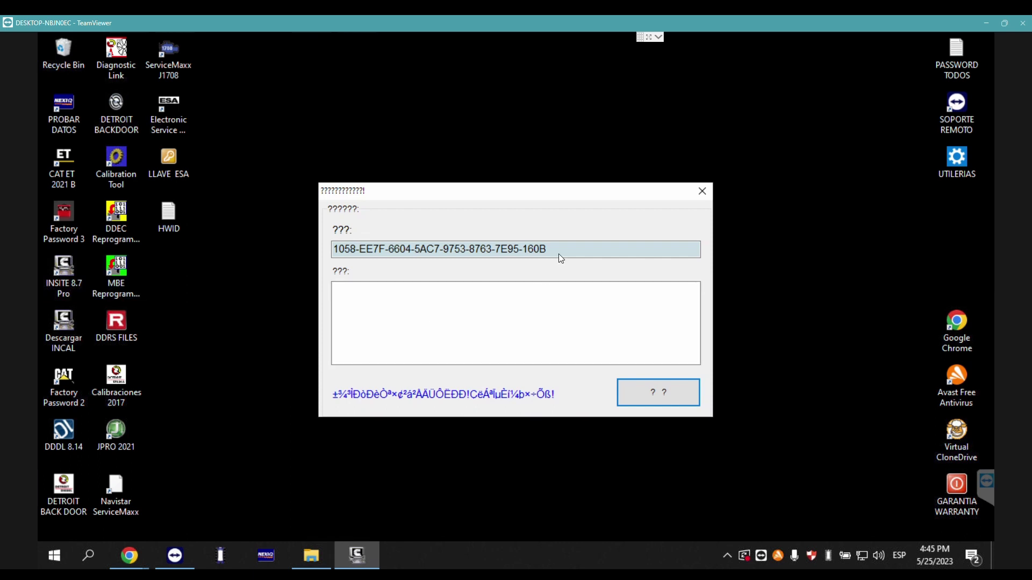
double_click(562, 253)
double_click(562, 253)
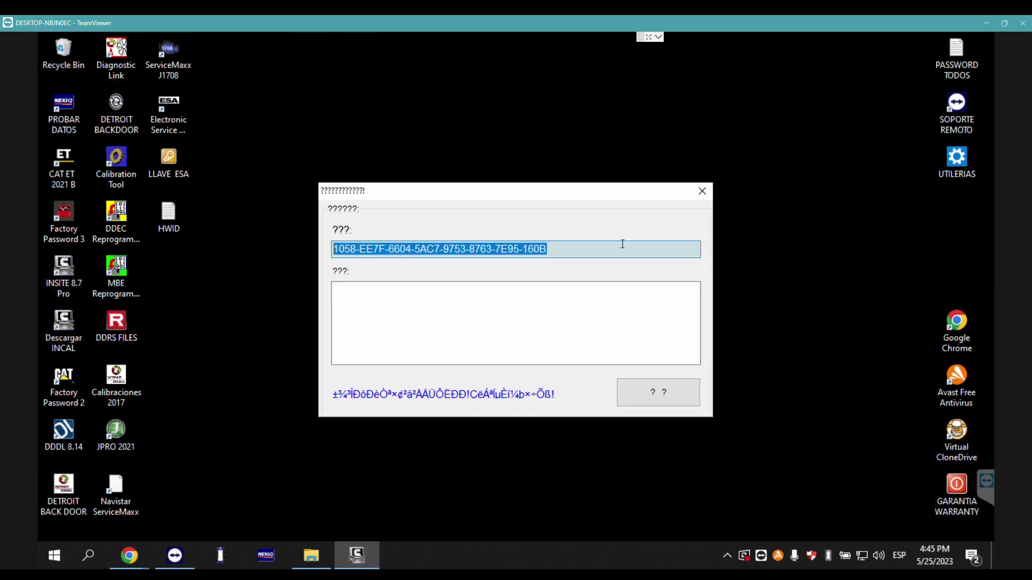
double_click(562, 254)
Close the existing INSITE 8.7 folder window and open the INSITE 8.7 folder on Local Disk (C:) in a new File Explorer window
mouse_move(316, 544)
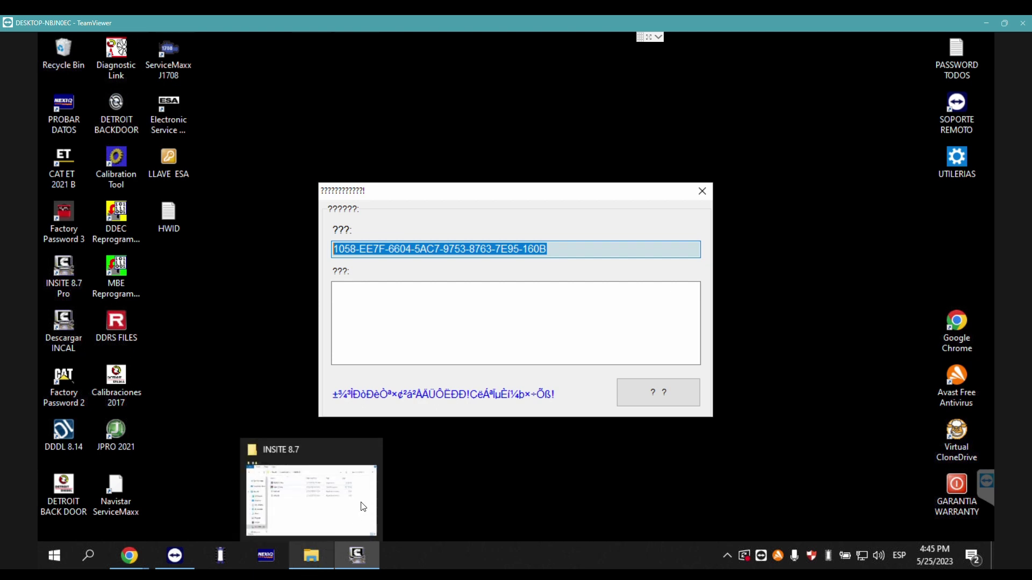
click(371, 451)
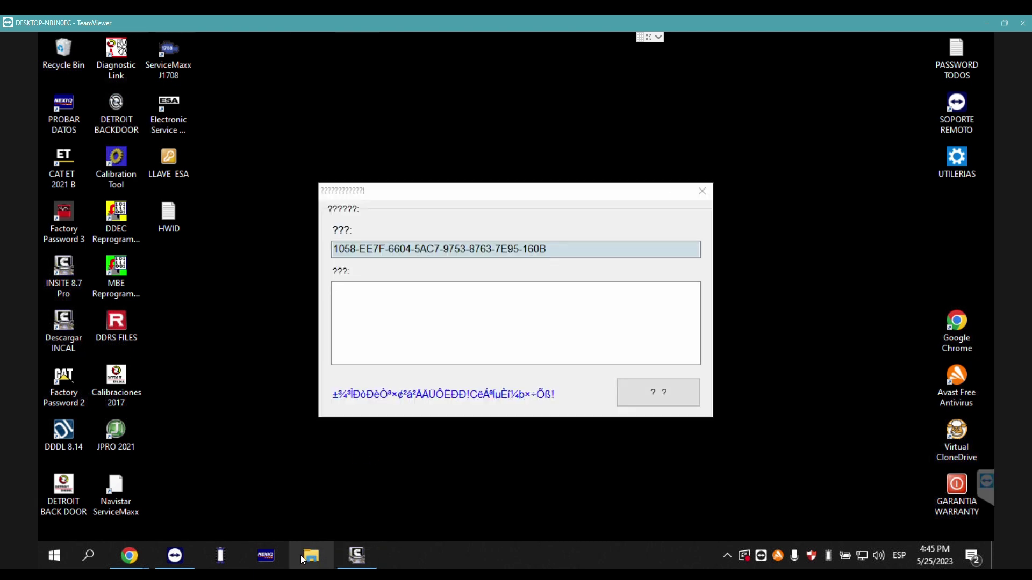
key(super+e)
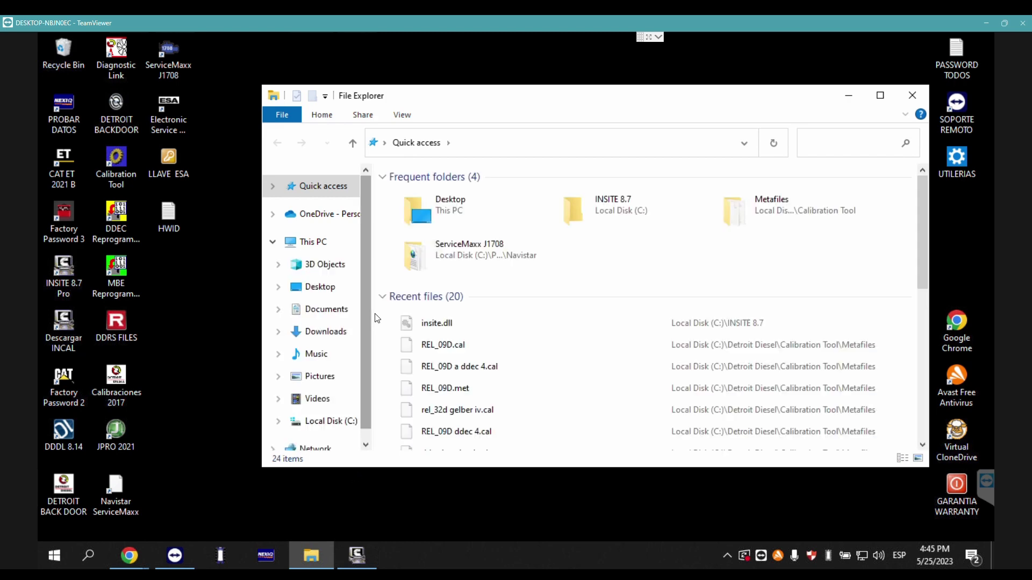
click(325, 242)
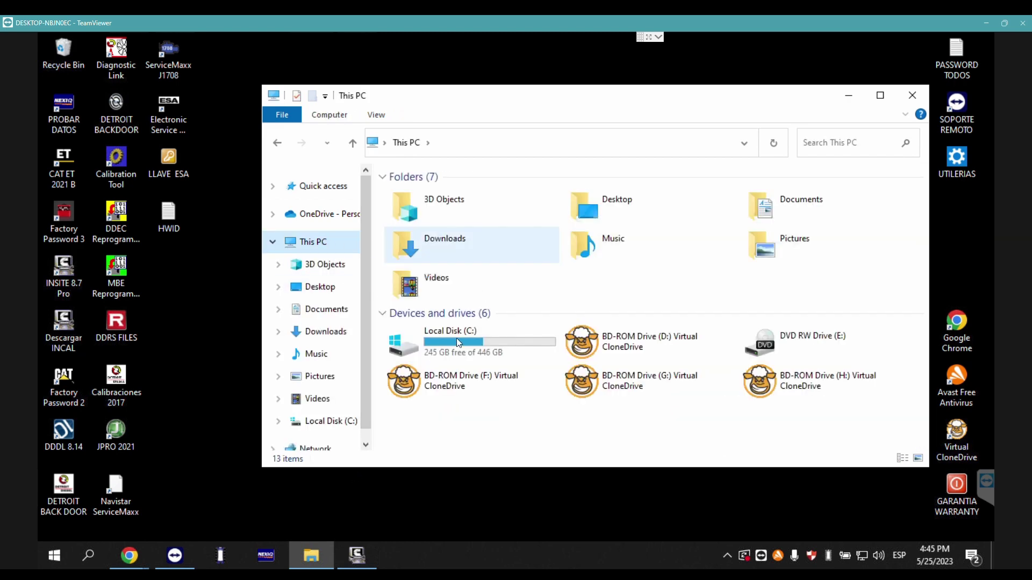
double_click(495, 339)
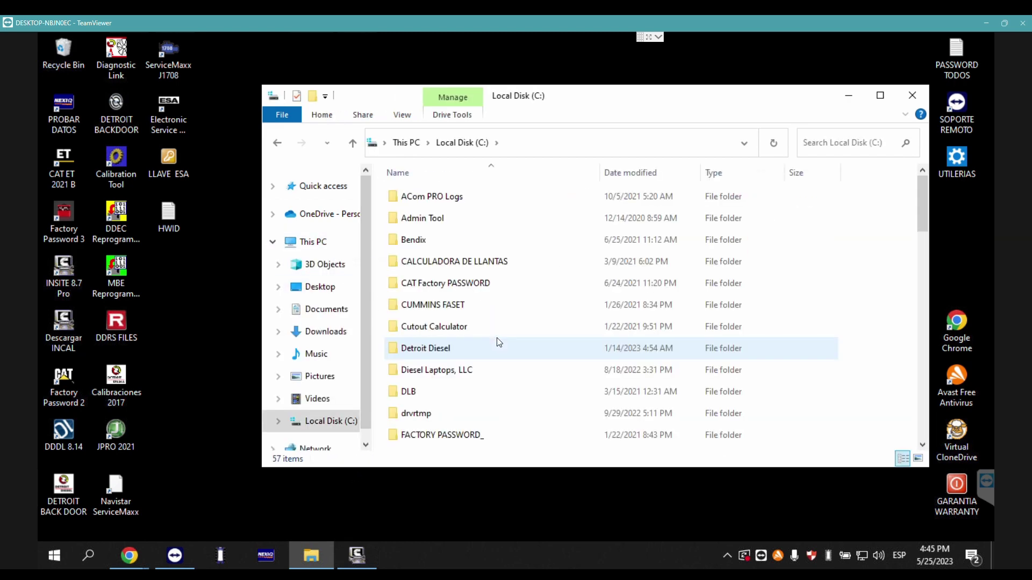
scroll(509, 329, down, 3)
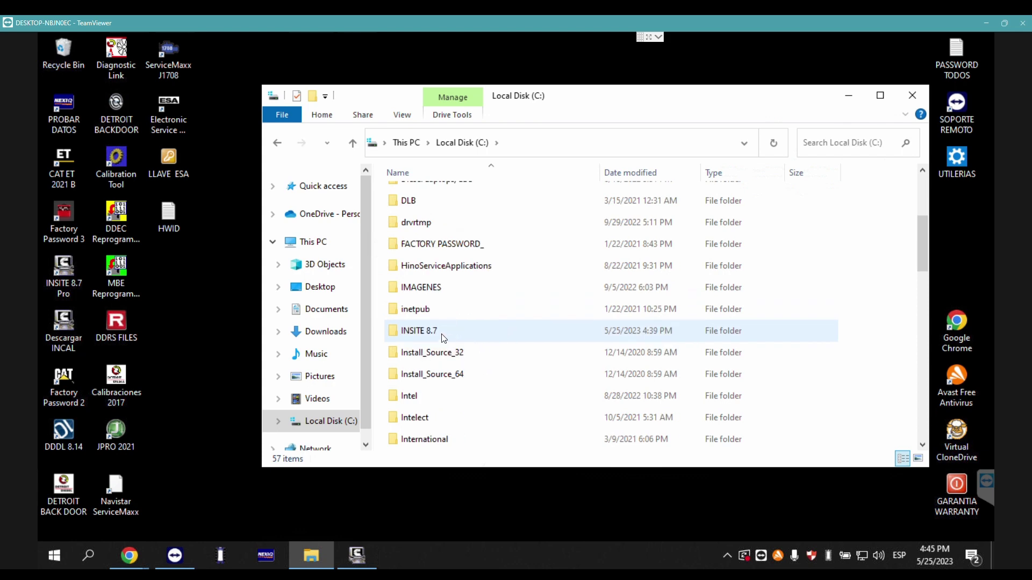
click(472, 333)
double_click(478, 331)
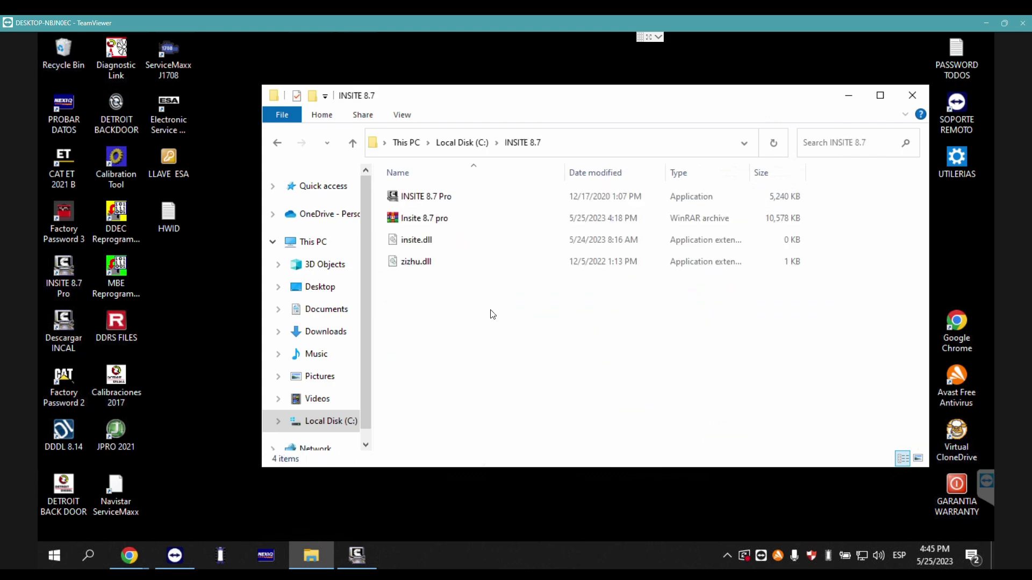
Locate the INSITE 8.7 Pro application in the folder and on the desktop, and search the computer for "insite"
click(478, 198)
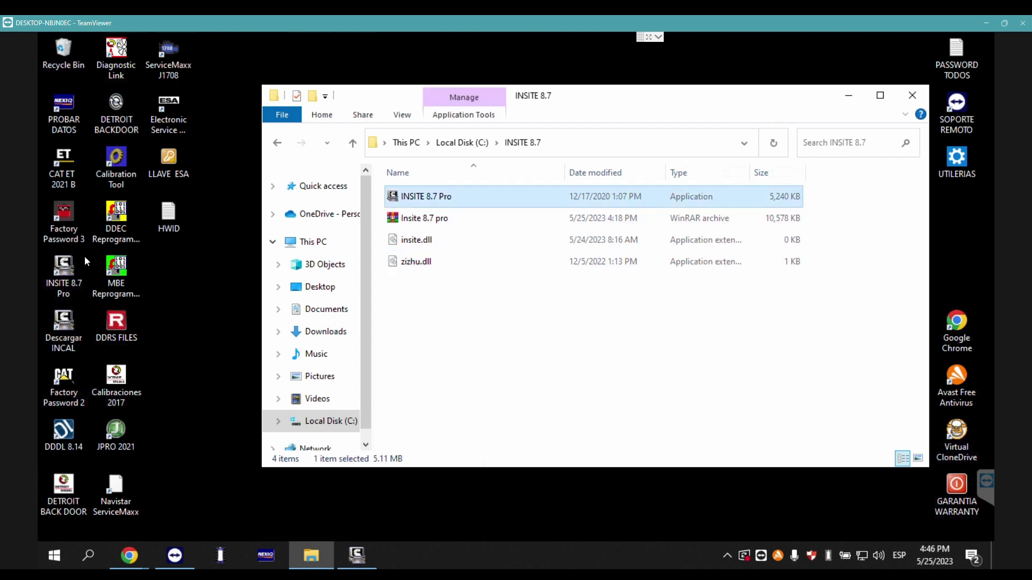
double_click(72, 271)
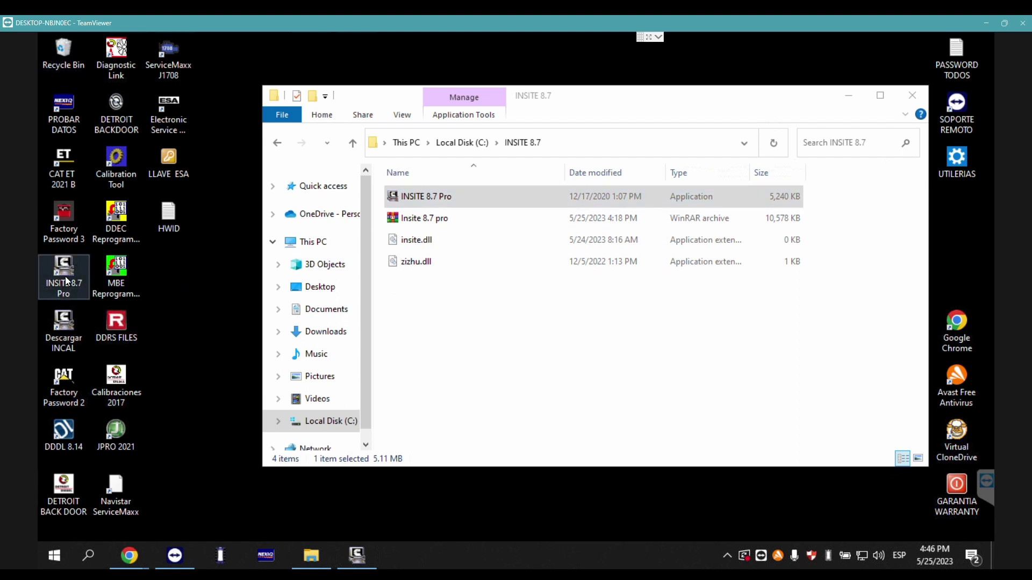
click(89, 556)
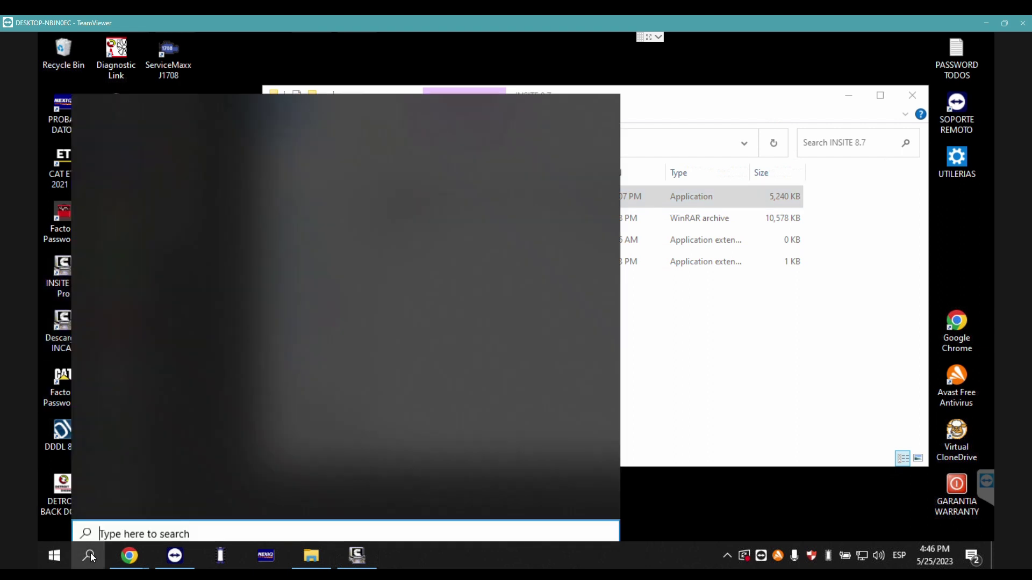
text(insite)
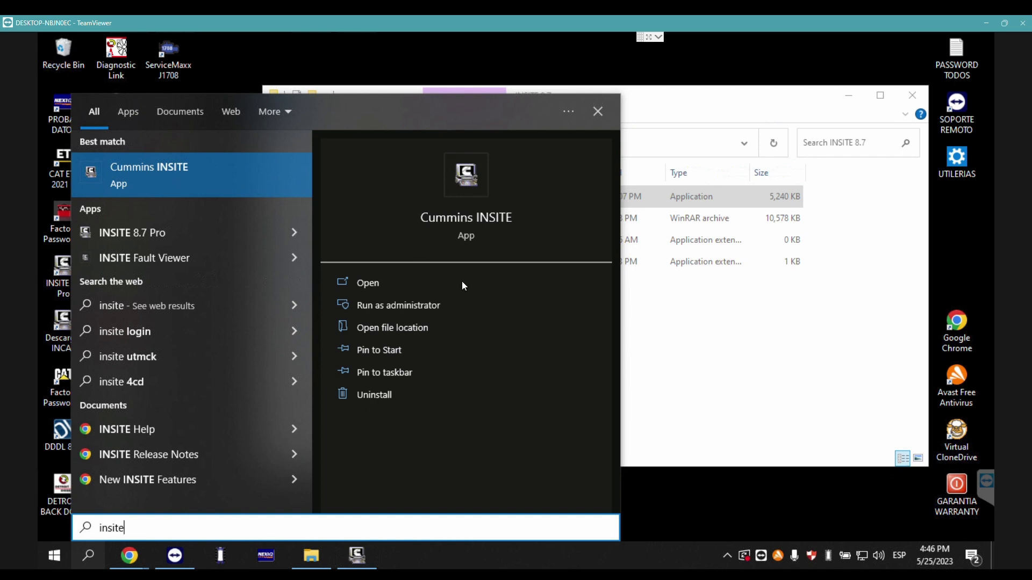
click(50, 279)
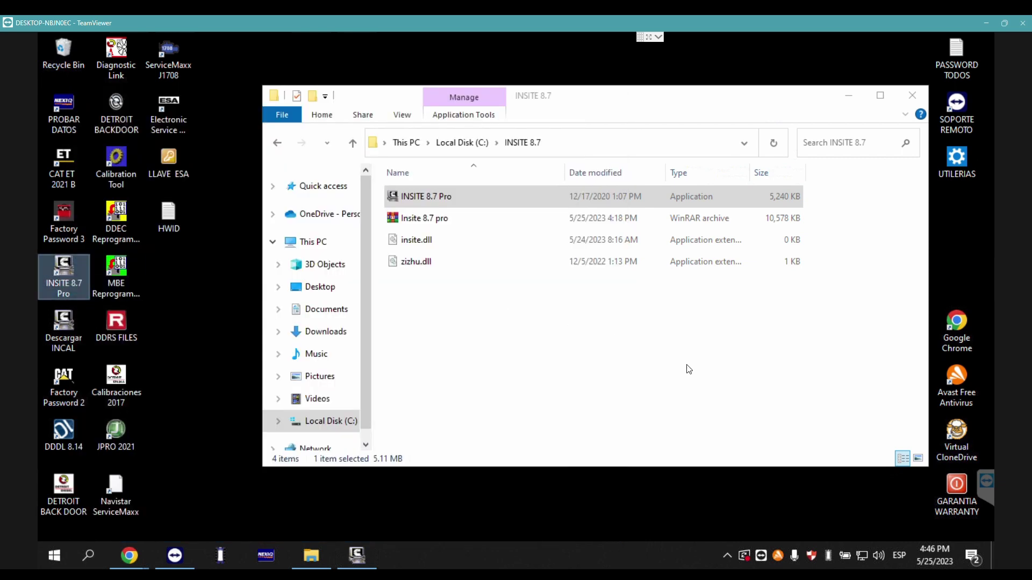
Check the file size of insite.dll in the folder and close the INSITE registration window
click(779, 557)
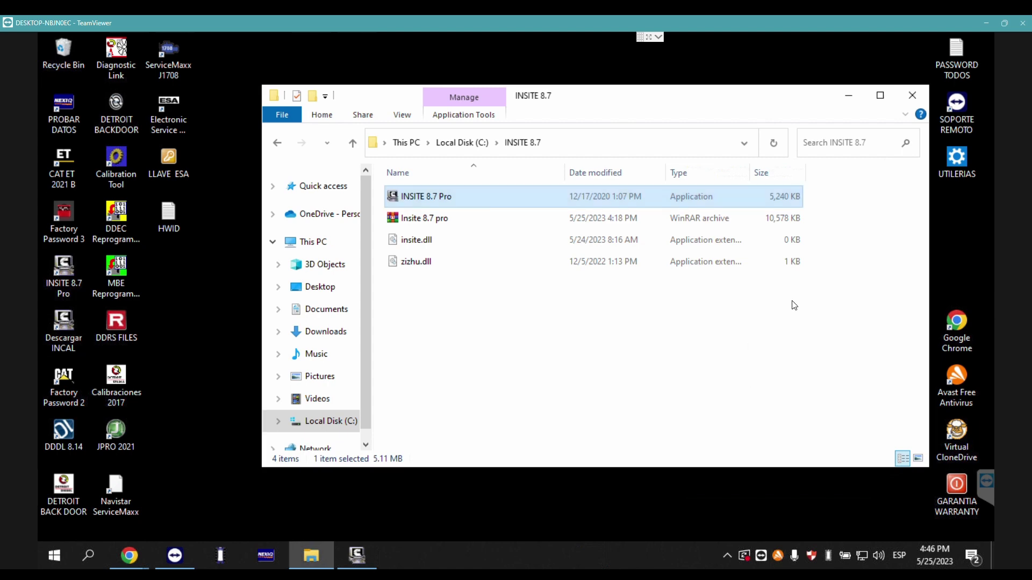
click(794, 245)
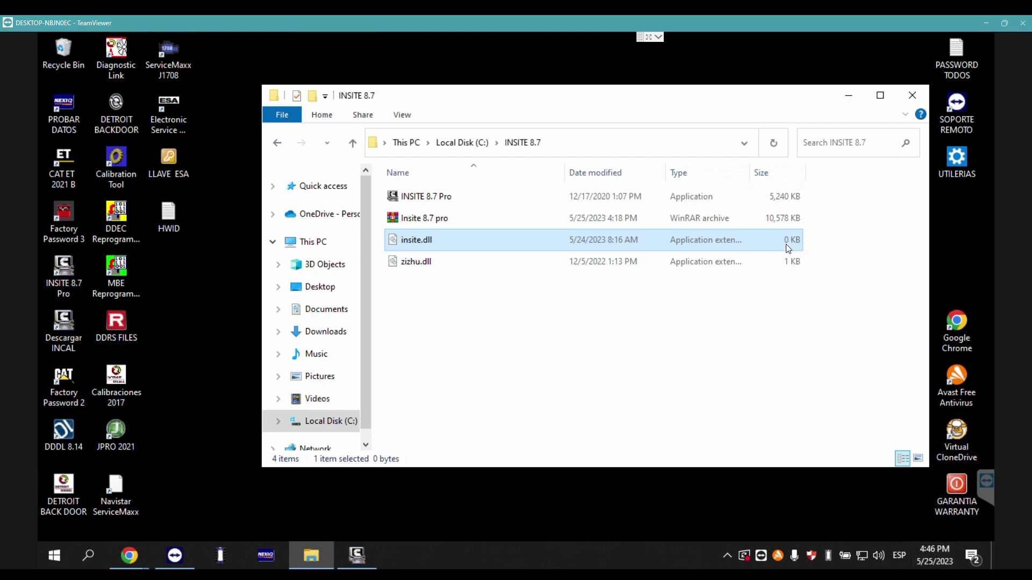
click(357, 559)
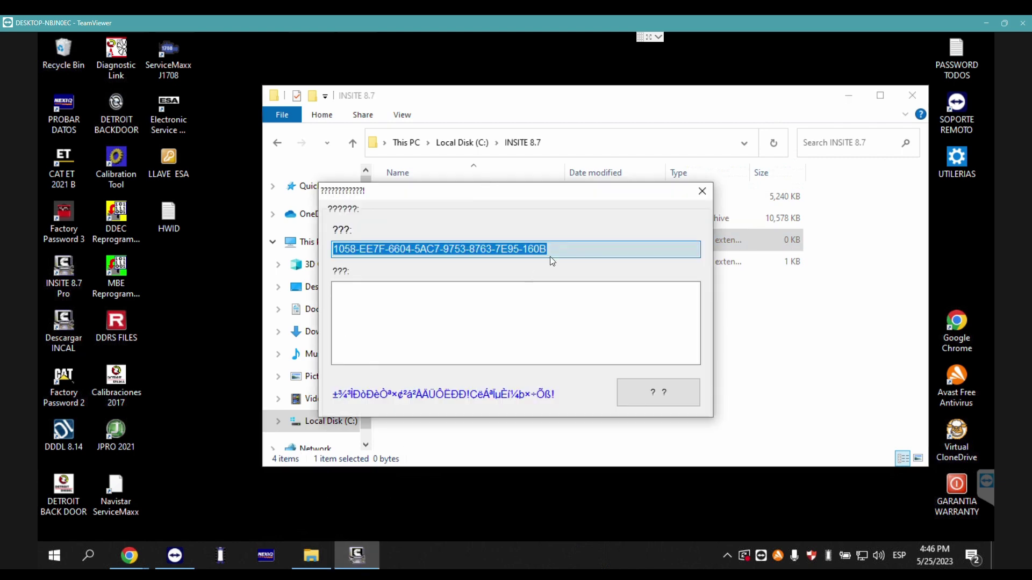
click(707, 194)
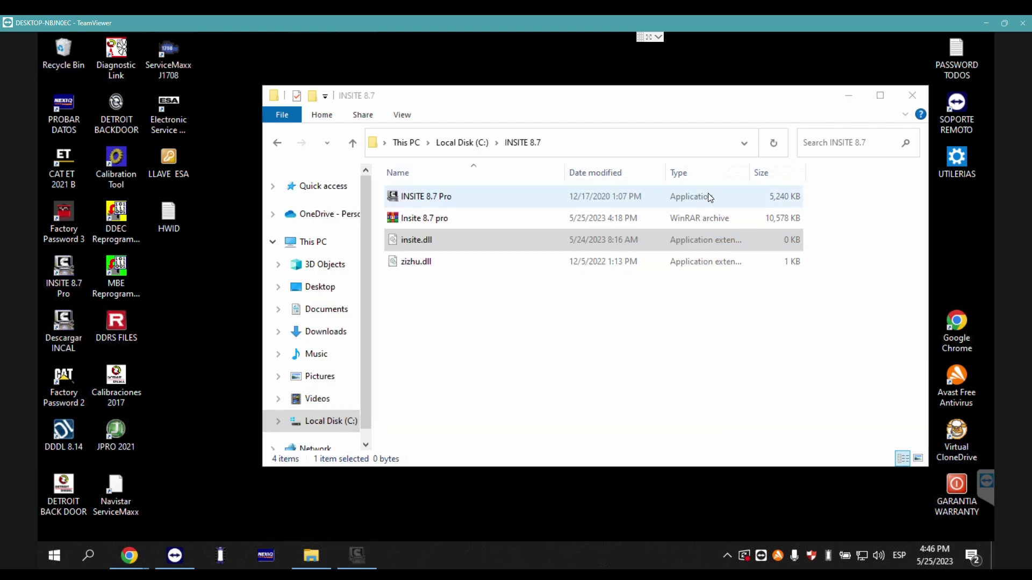
Disable all Avast shields for 1 hour and dismiss the Windows Security notification
right_click(777, 556)
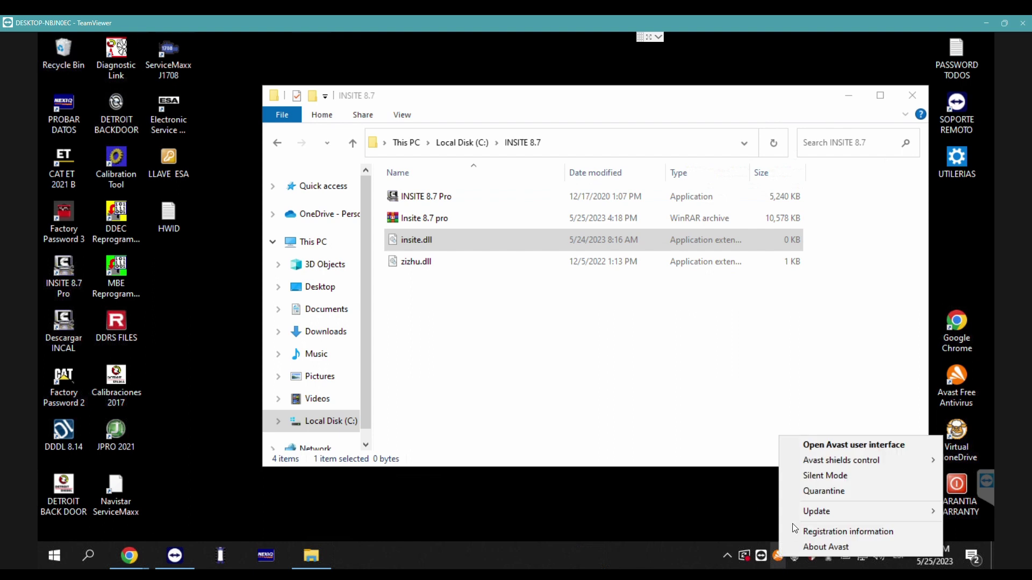
mouse_move(806, 462)
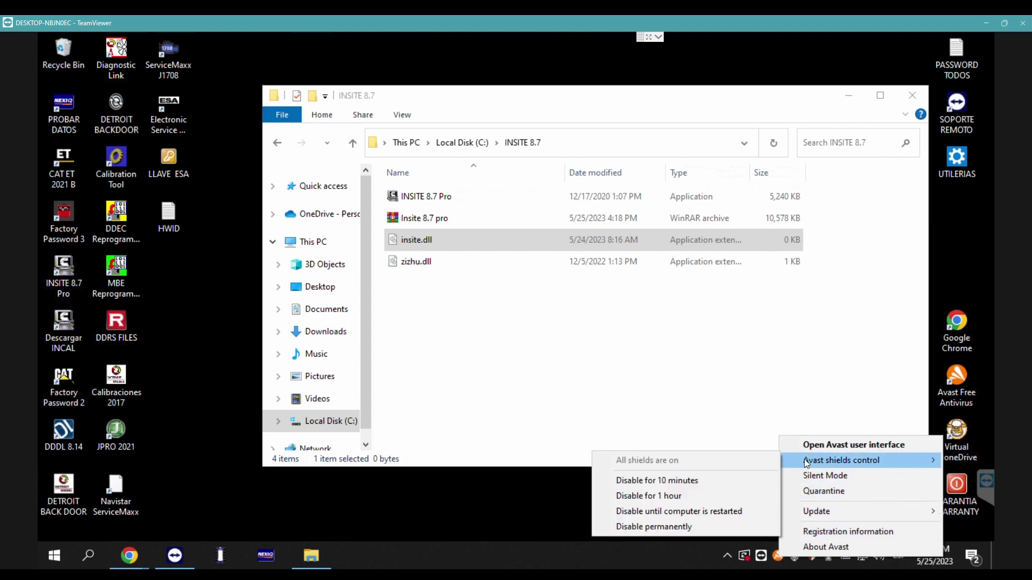
click(682, 496)
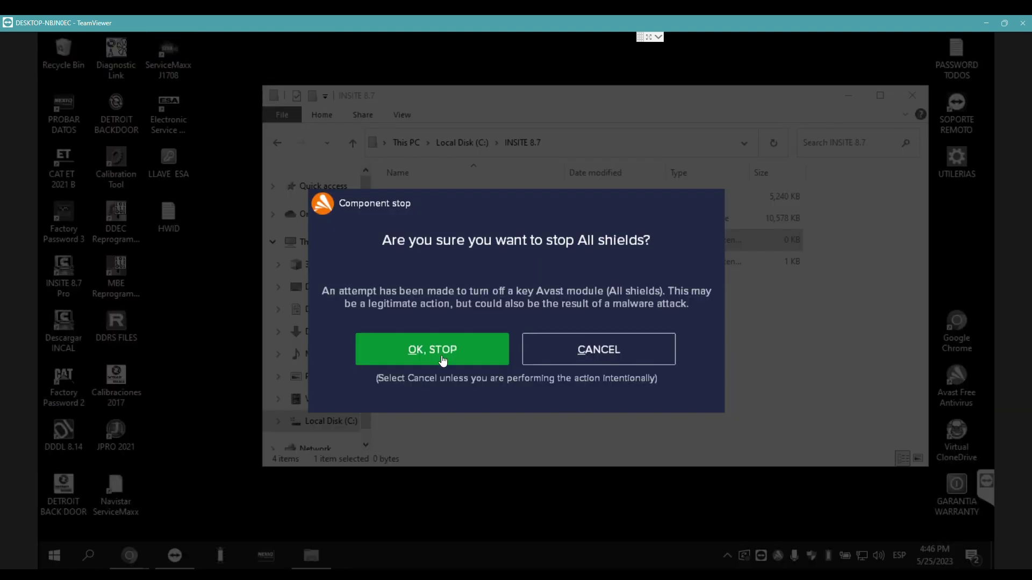
click(465, 353)
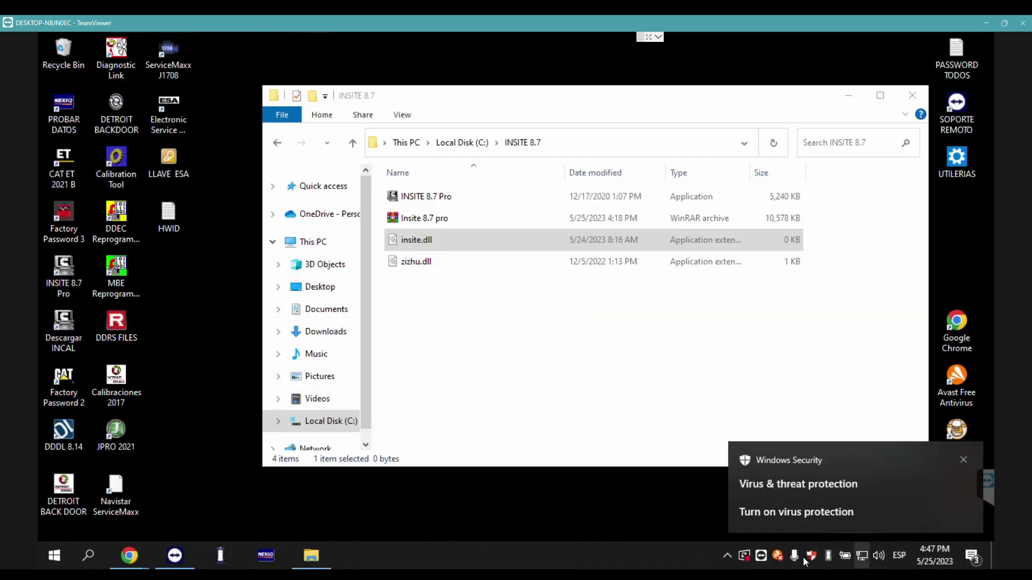
click(964, 461)
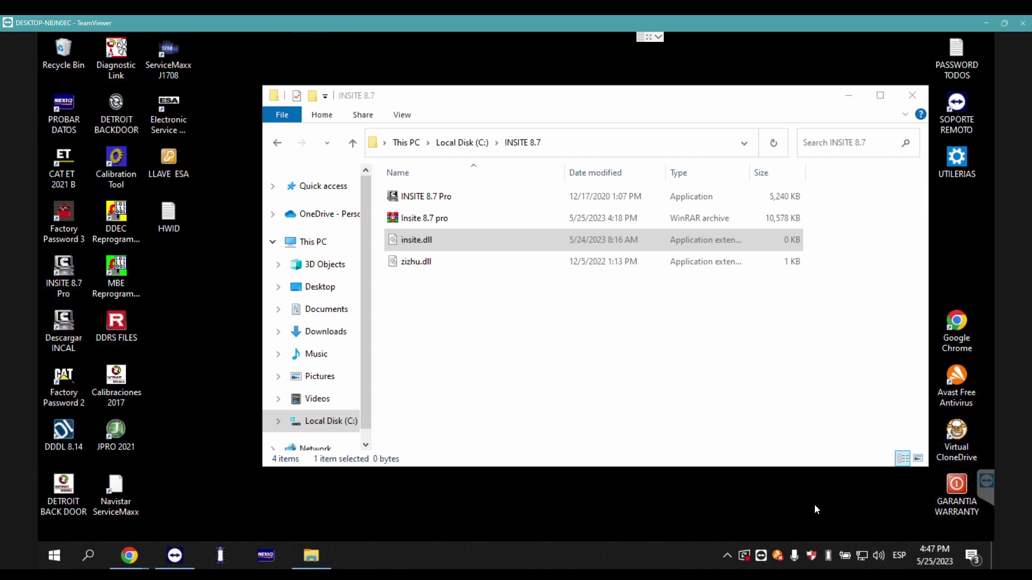
Extract the Insite 8.7 pro archive into its current folder, entering the archive password and replacing all existing files
click(495, 239)
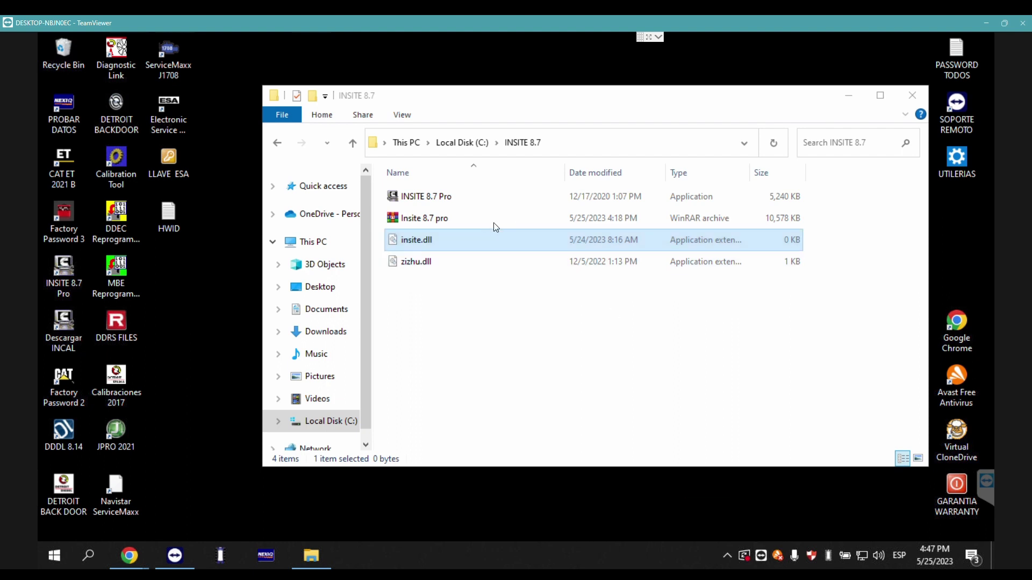
click(457, 217)
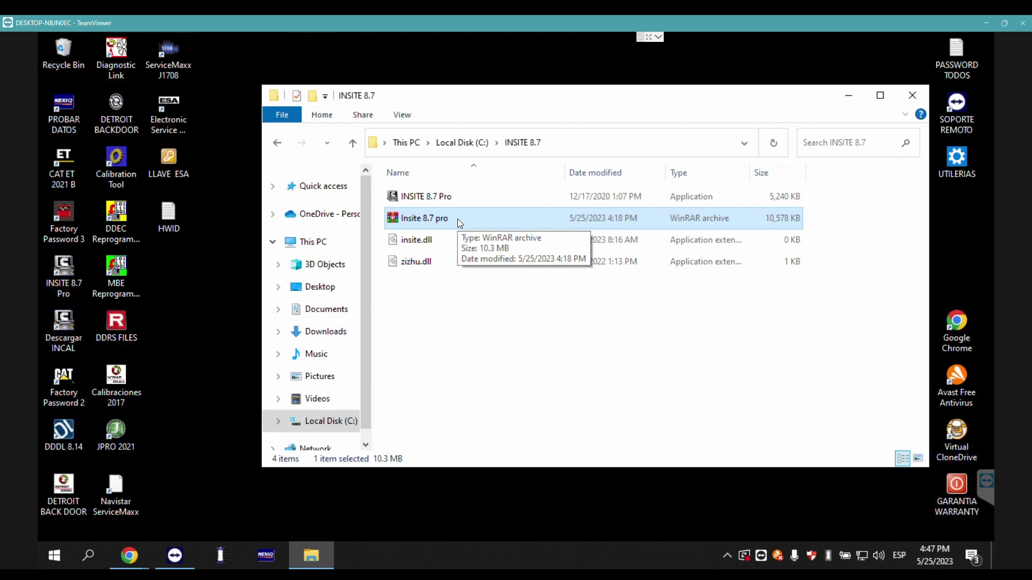
right_click(457, 219)
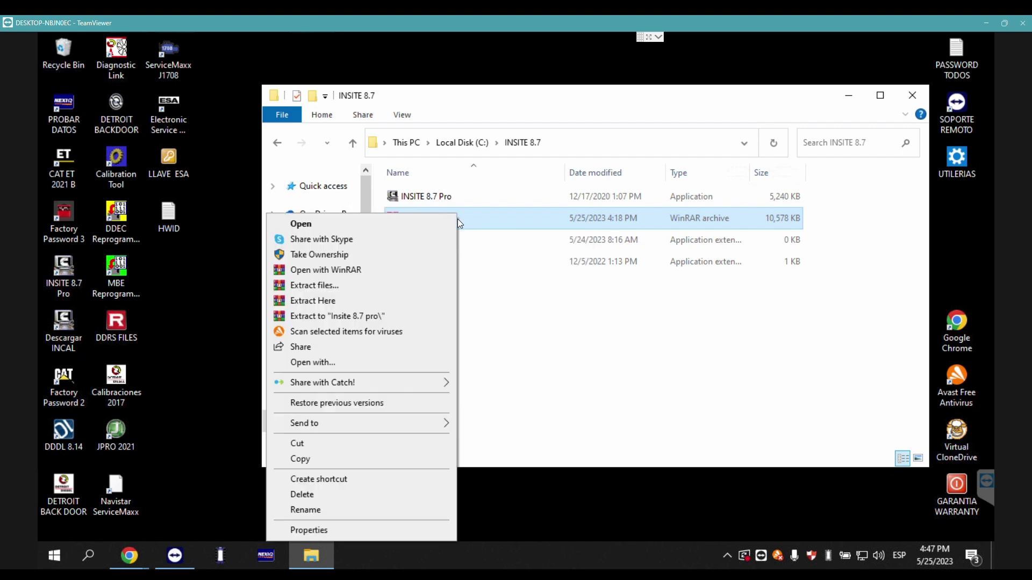
click(369, 301)
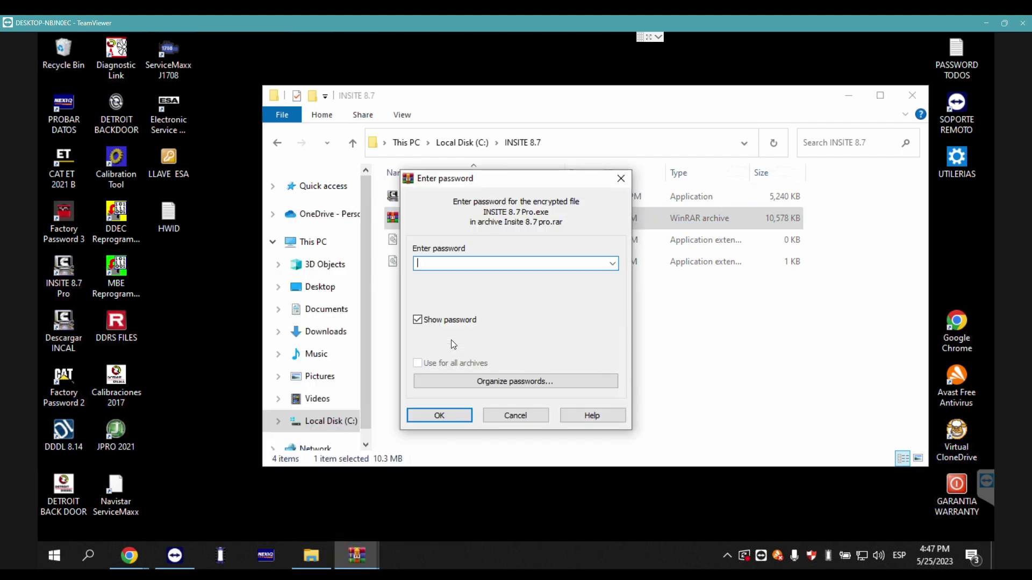
click(454, 320)
text(••••••••••••••••••)
click(449, 415)
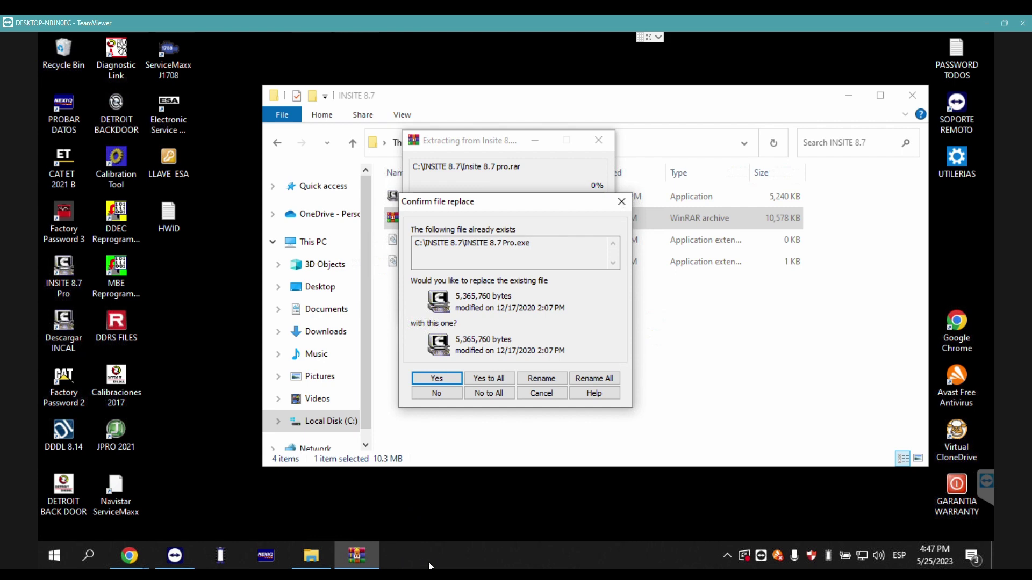
double_click(81, 277)
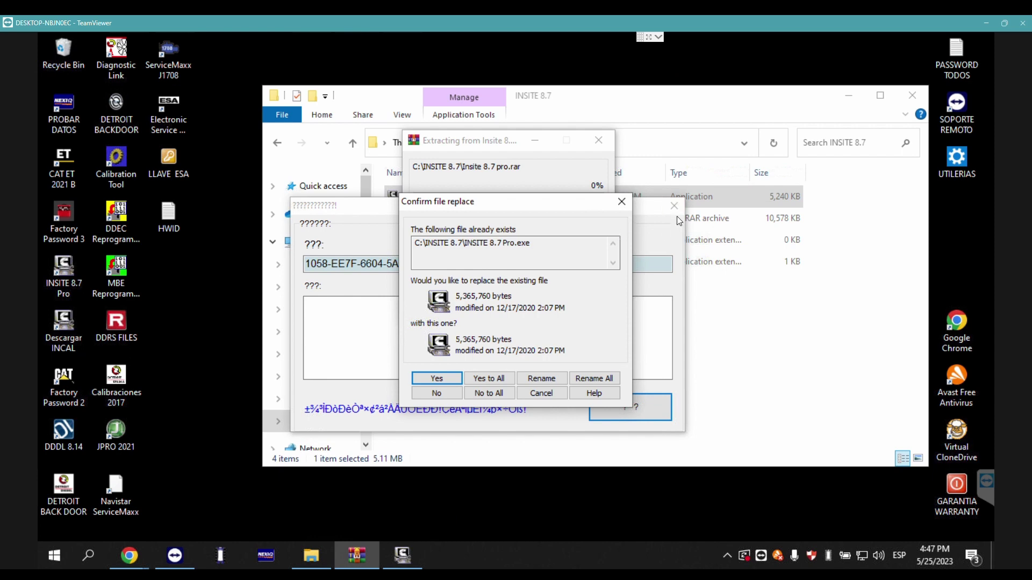
click(674, 206)
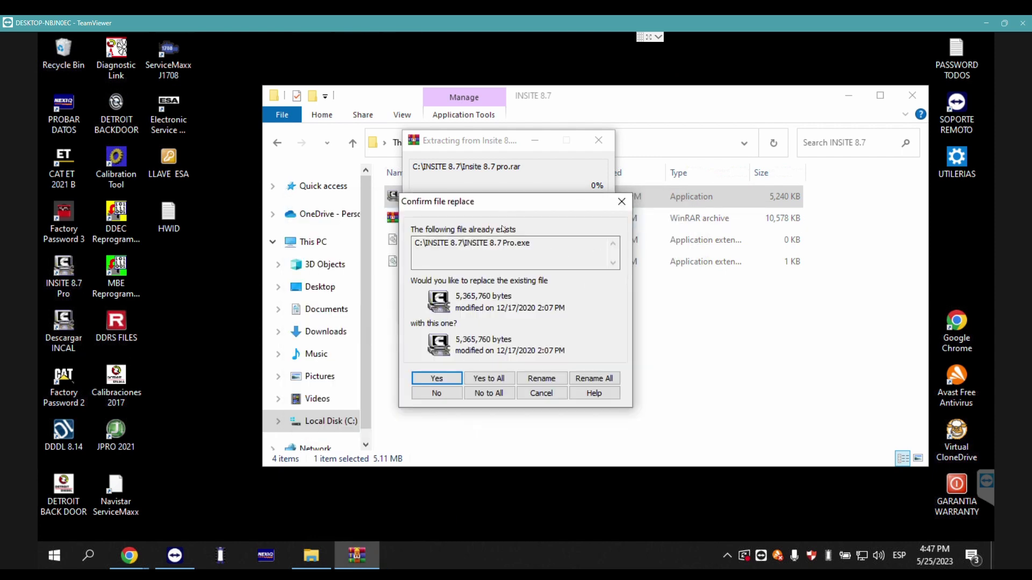
click(492, 378)
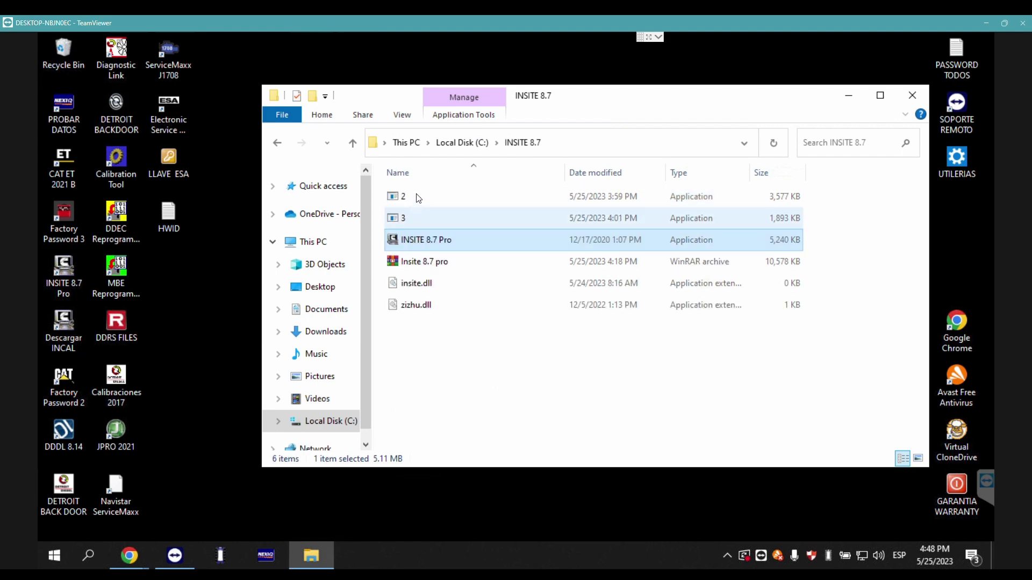
Run INSITE 8.7 Pro from the folder and copy its registration window's machine code, placing that window and the folder side by side
double_click(435, 245)
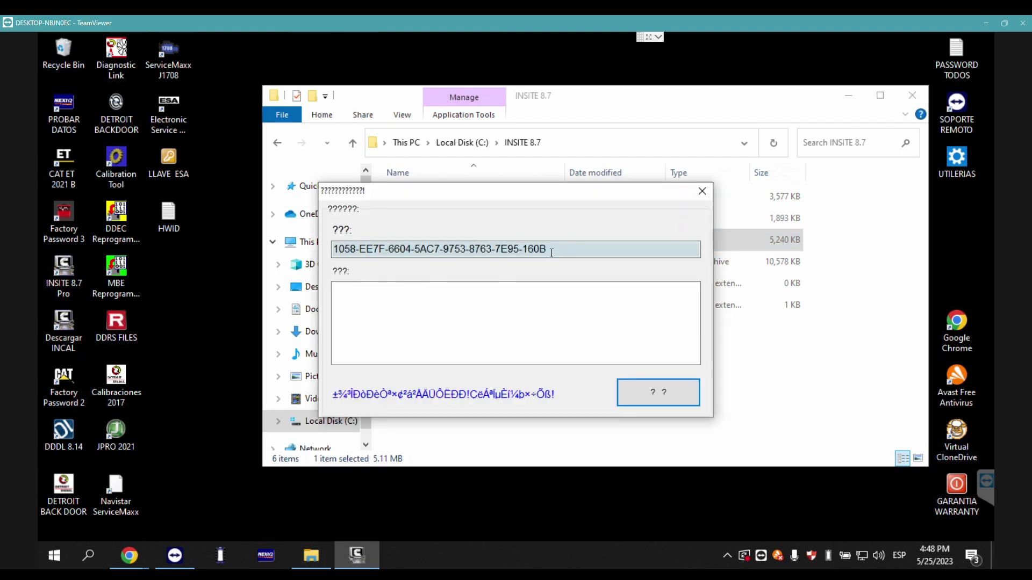
drag(613, 255, 310, 249)
drag(563, 197, 299, 177)
right_click(279, 232)
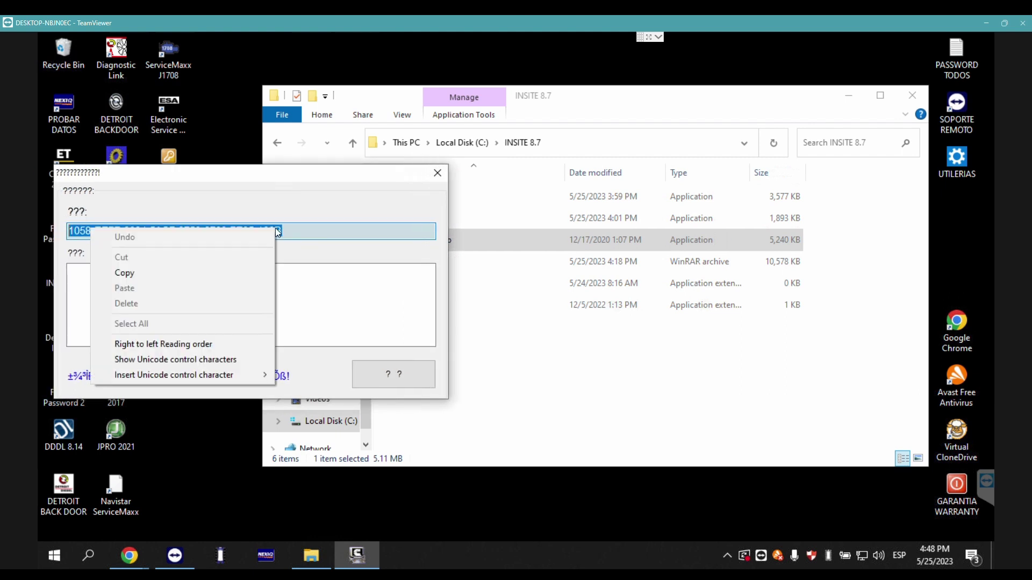
click(222, 272)
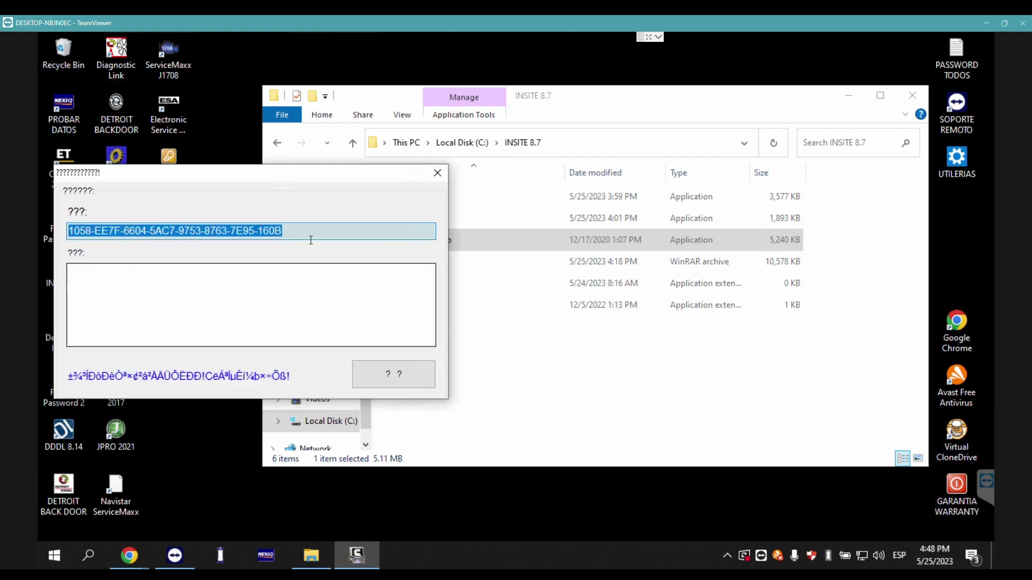
drag(637, 97, 739, 95)
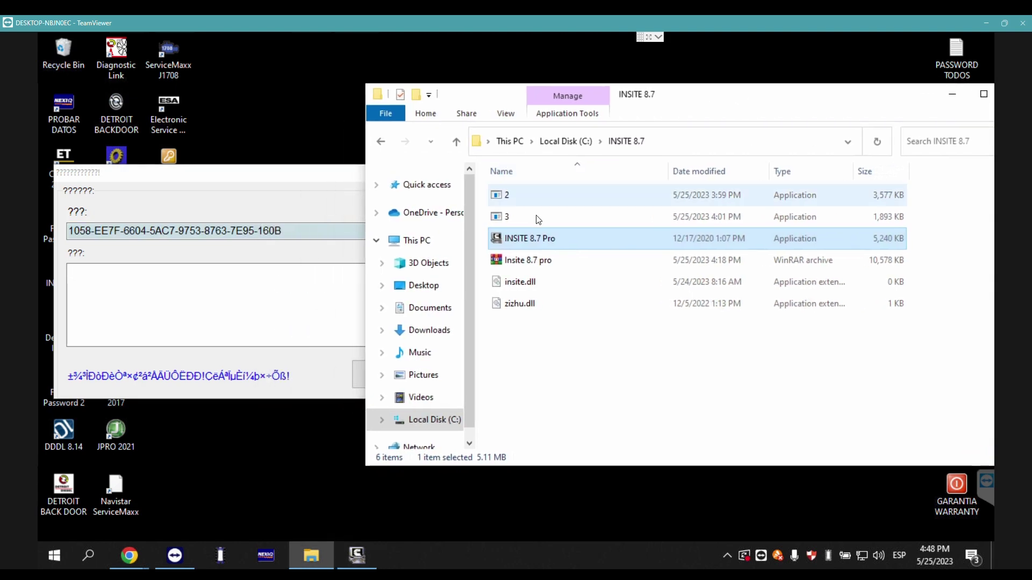
Run application 3 from the INSITE 8.7 folder, paste the copied machine code into it and generate a registration code
click(520, 223)
double_click(520, 223)
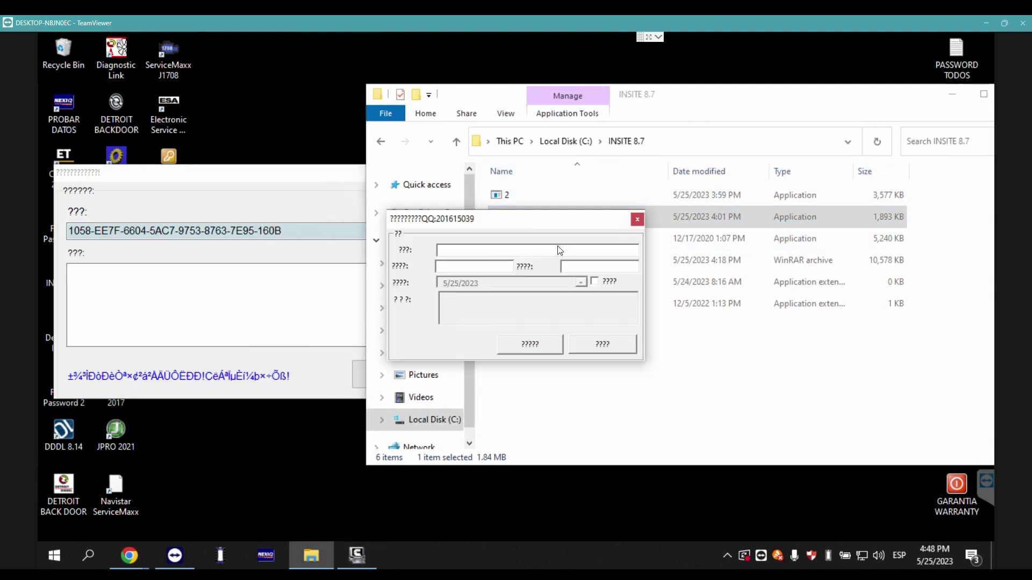
click(563, 254)
right_click(563, 254)
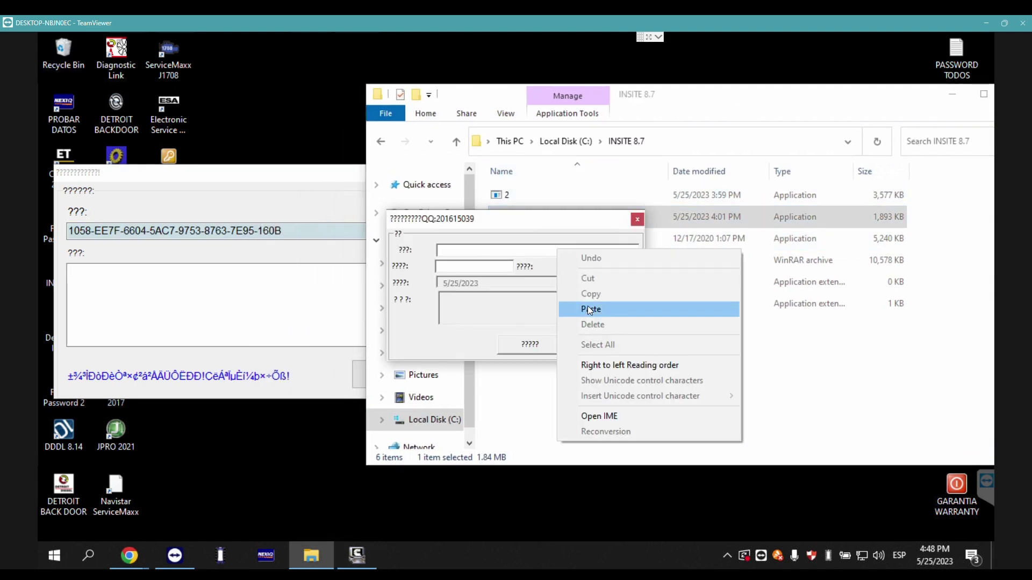
click(593, 310)
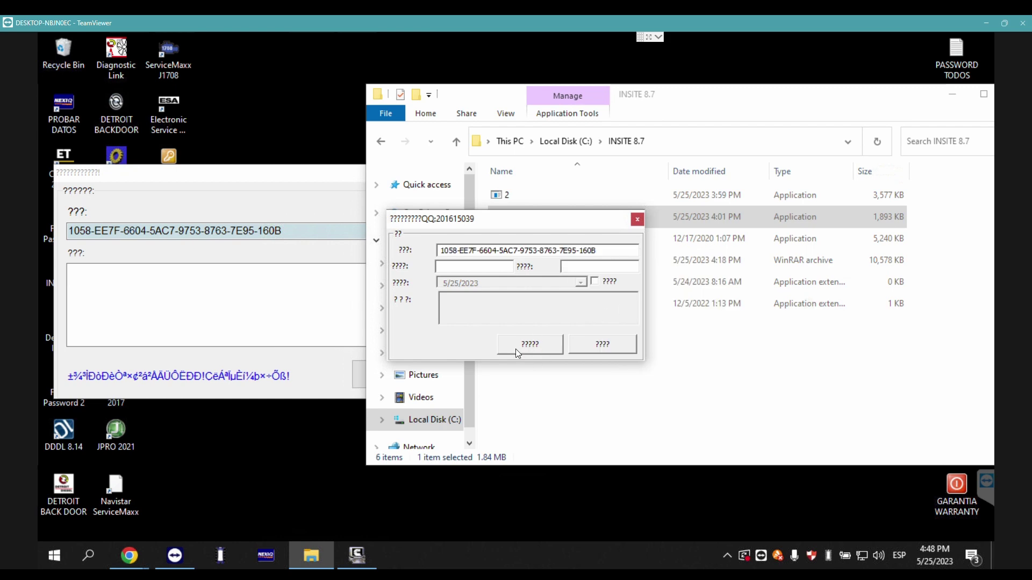
click(536, 349)
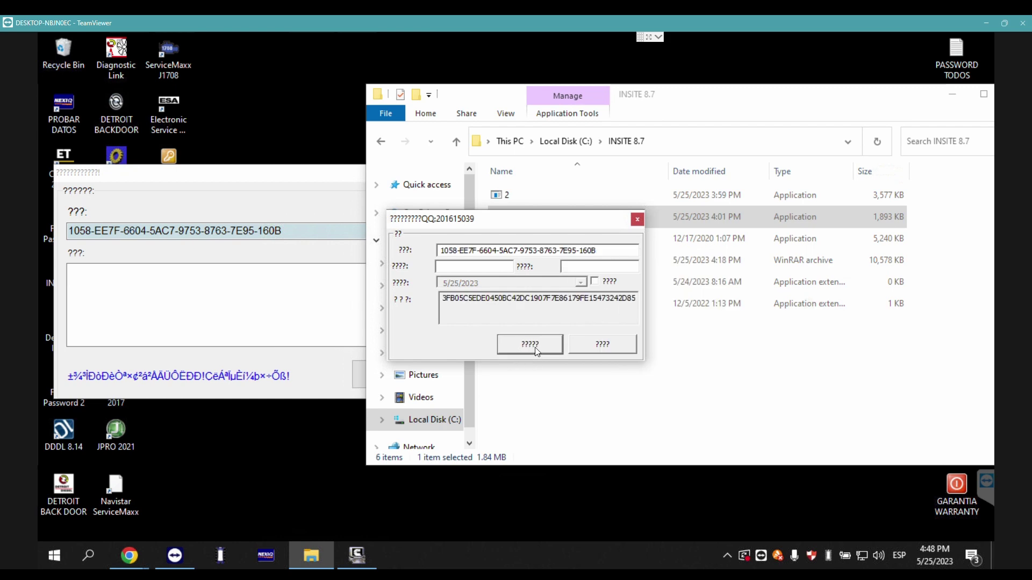
Copy the entire generated registration code and move the generator window clear of the folder's file list
double_click(554, 304)
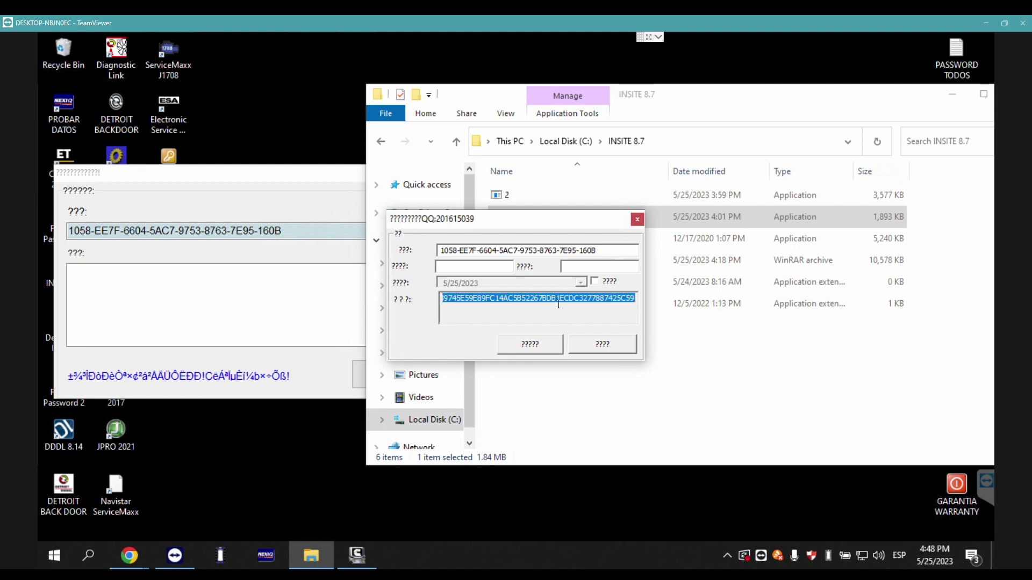
right_click(553, 300)
click(598, 343)
drag(550, 219, 826, 394)
Run application 2 from the folder, paste the registration code into its registration window, register it and dismiss the message
double_click(537, 195)
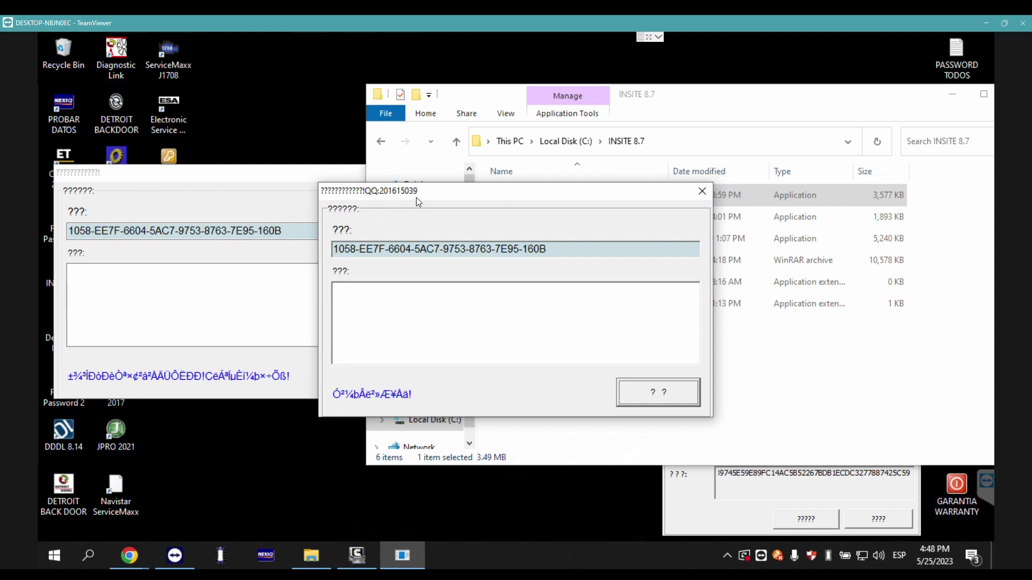
click(523, 324)
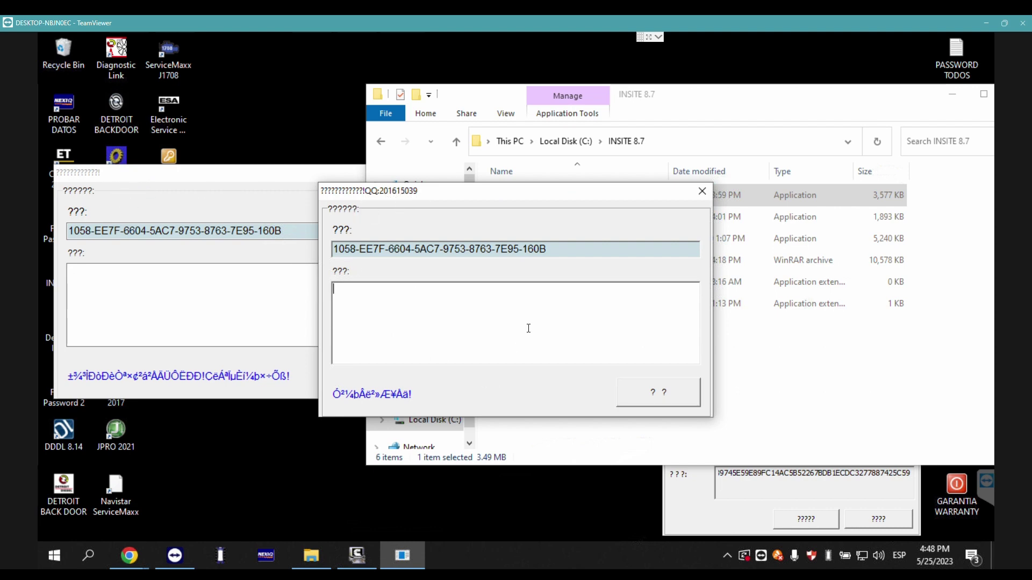
right_click(523, 324)
click(562, 378)
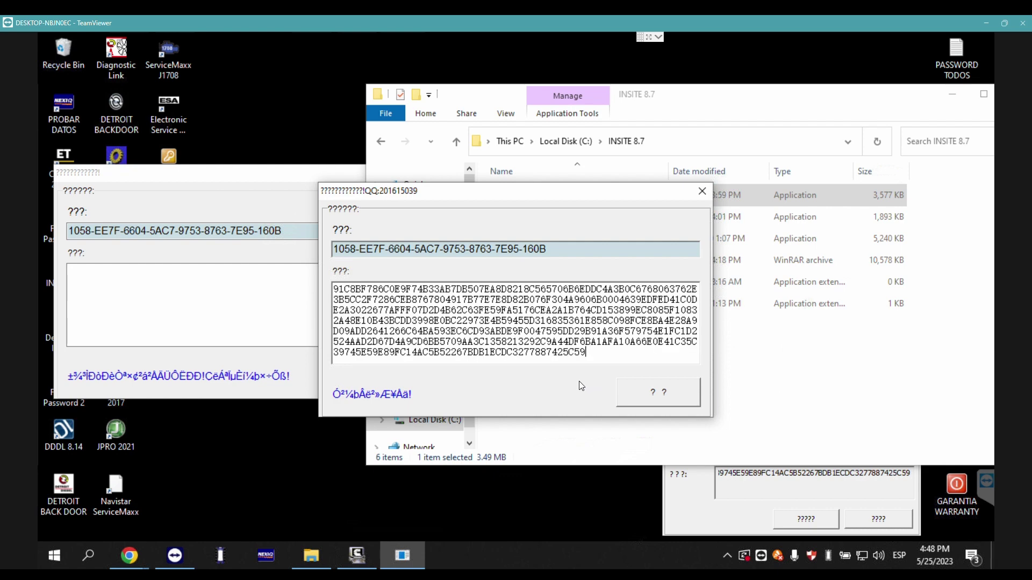
click(650, 397)
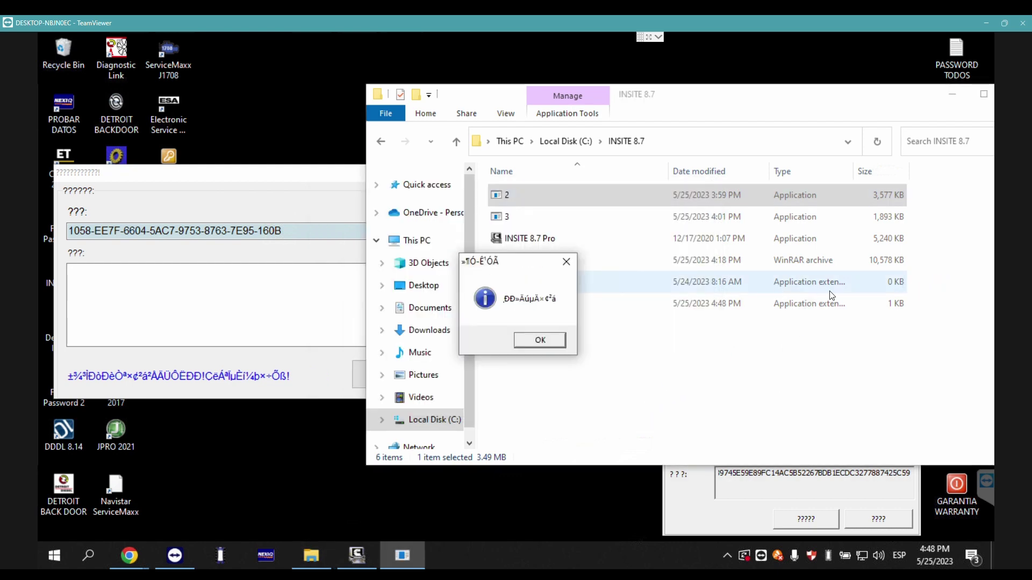
click(553, 340)
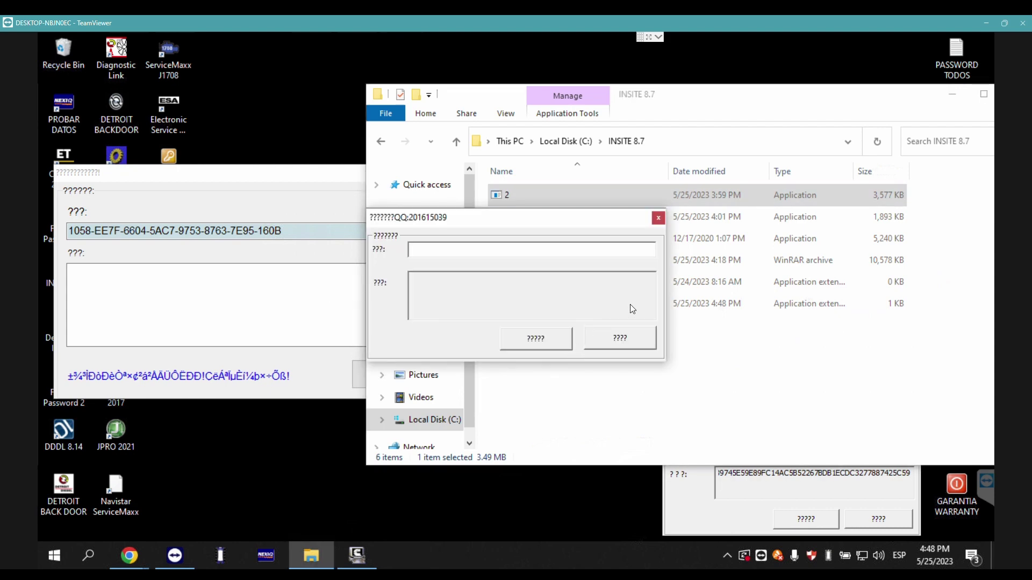
Copy the machine code from the INSITE registration window into application 2's generator and generate the INSITE registration code
click(301, 235)
drag(301, 235, 61, 241)
right_click(136, 232)
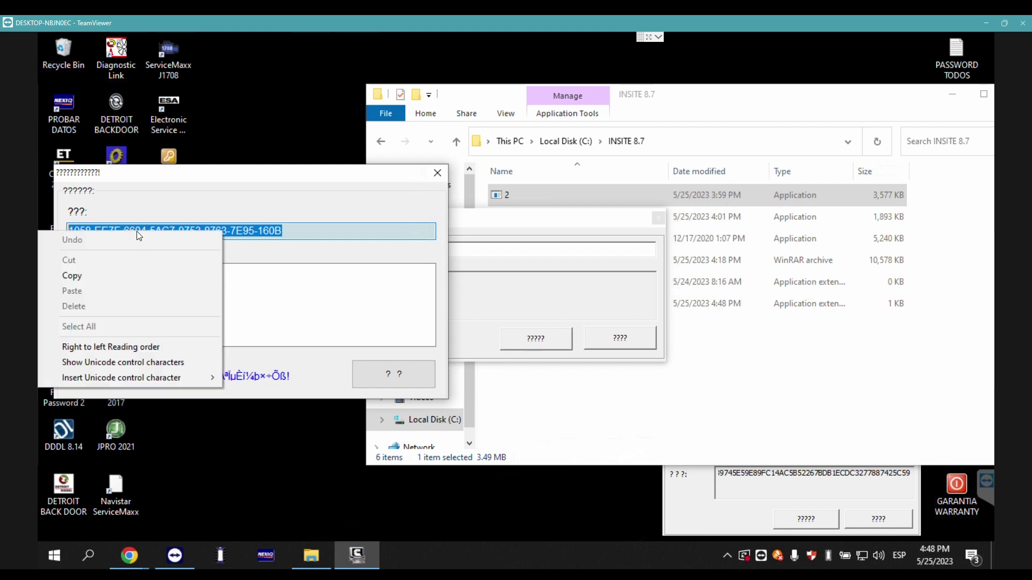
click(112, 275)
click(510, 231)
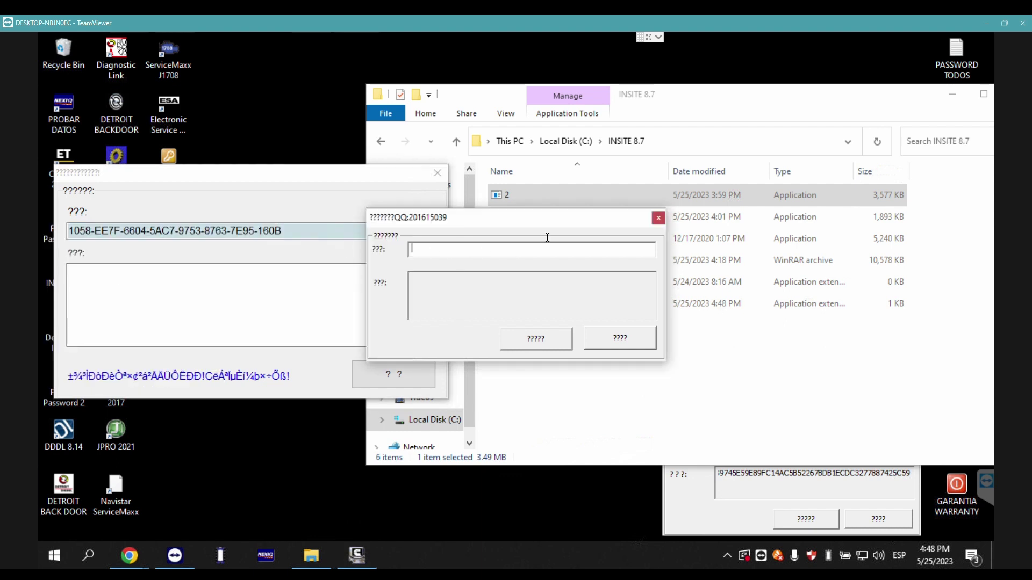
click(538, 252)
right_click(539, 252)
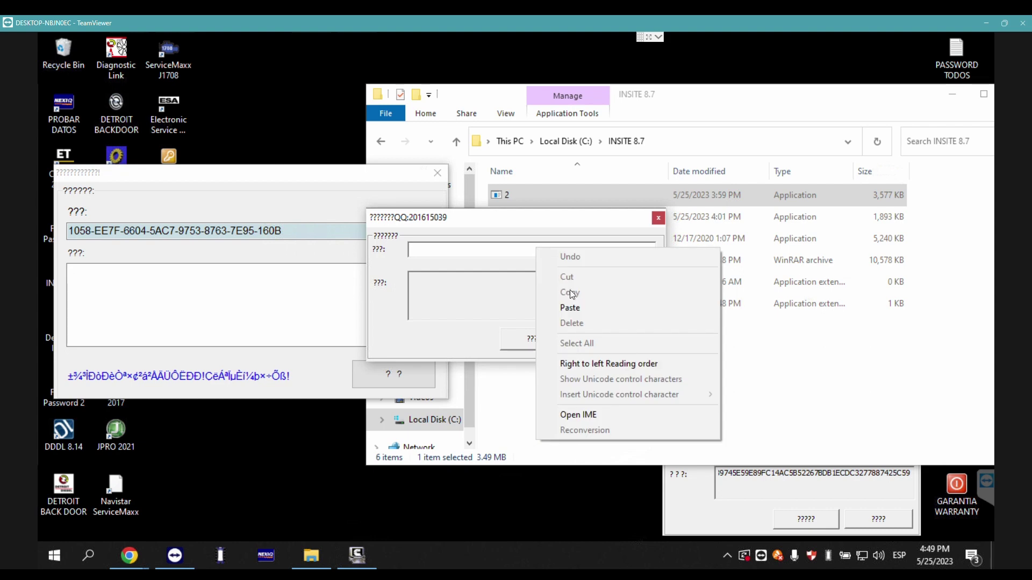
click(580, 305)
click(555, 342)
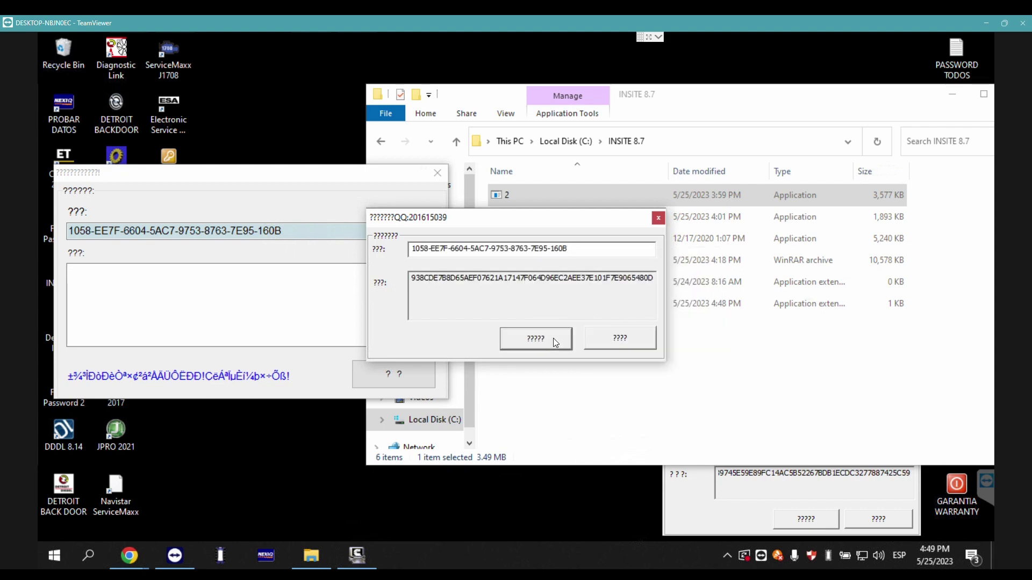
click(536, 338)
Select the whole registration code produced by application 2's generator and copy it
click(558, 283)
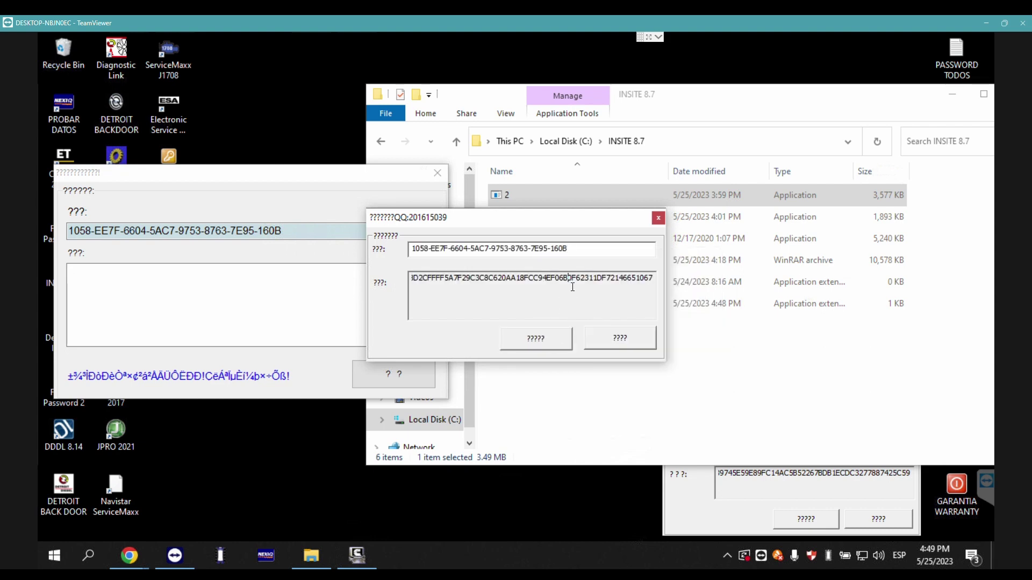
right_click(558, 283)
double_click(561, 285)
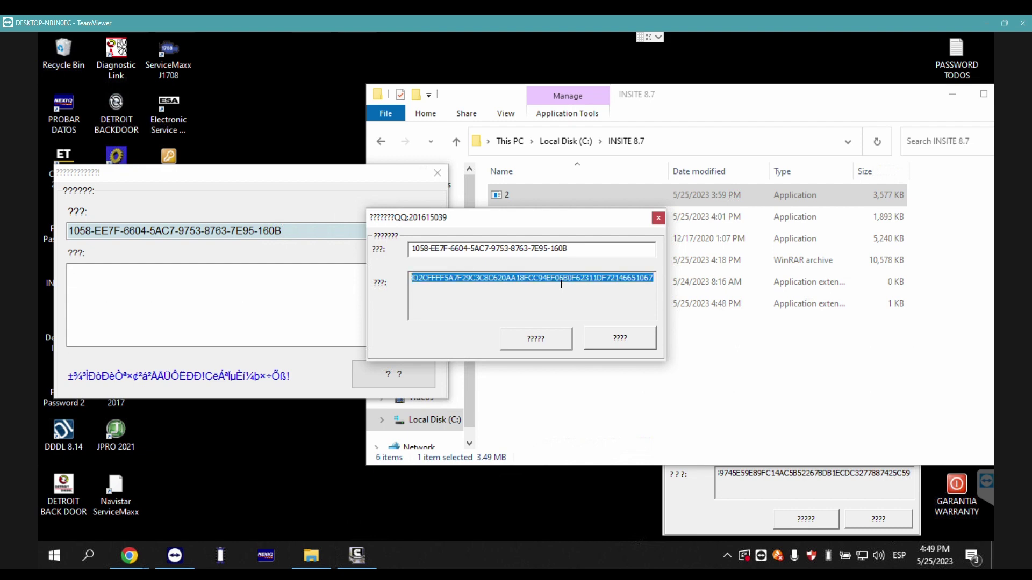
right_click(556, 283)
click(598, 325)
Paste the registration code into the INSITE registration window, submit the registration and dismiss the confirmation message
click(302, 300)
right_click(302, 298)
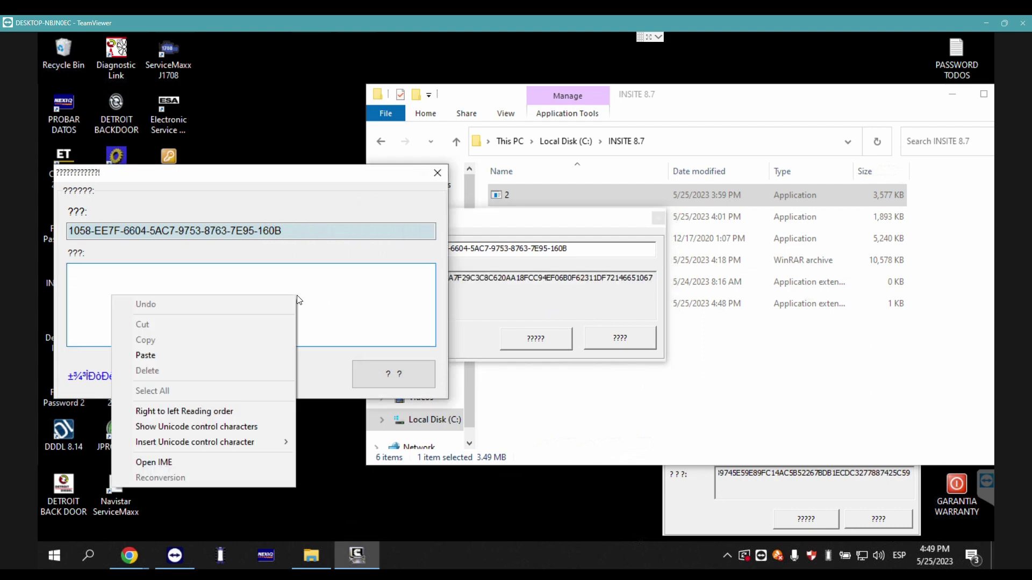
click(249, 352)
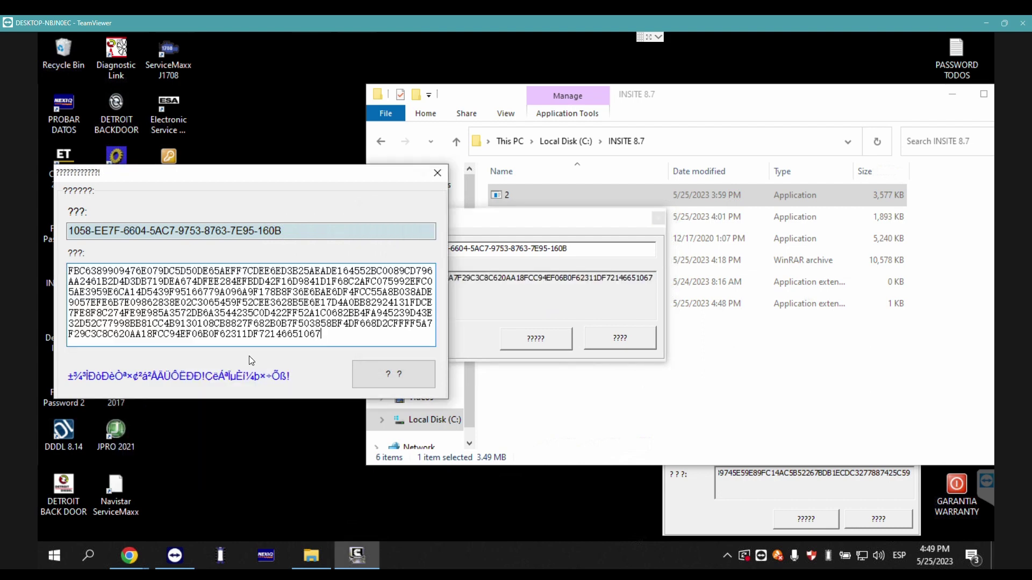
click(422, 379)
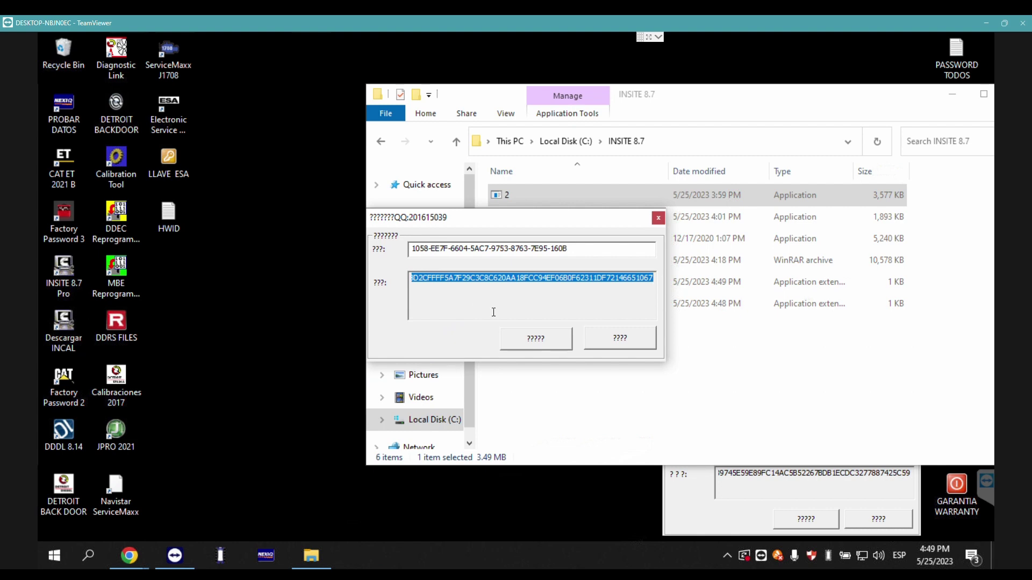
click(536, 338)
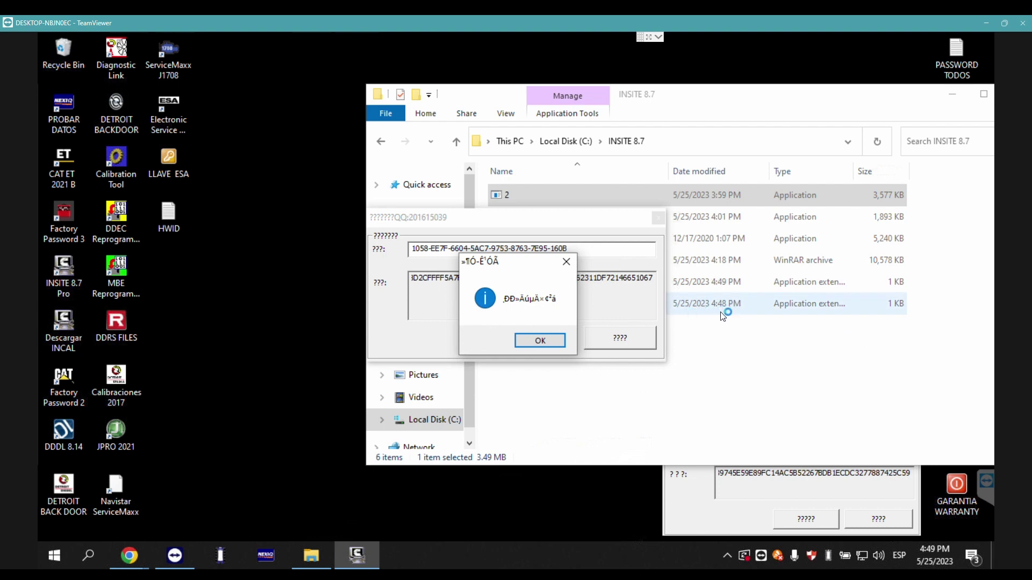
click(541, 340)
click(544, 340)
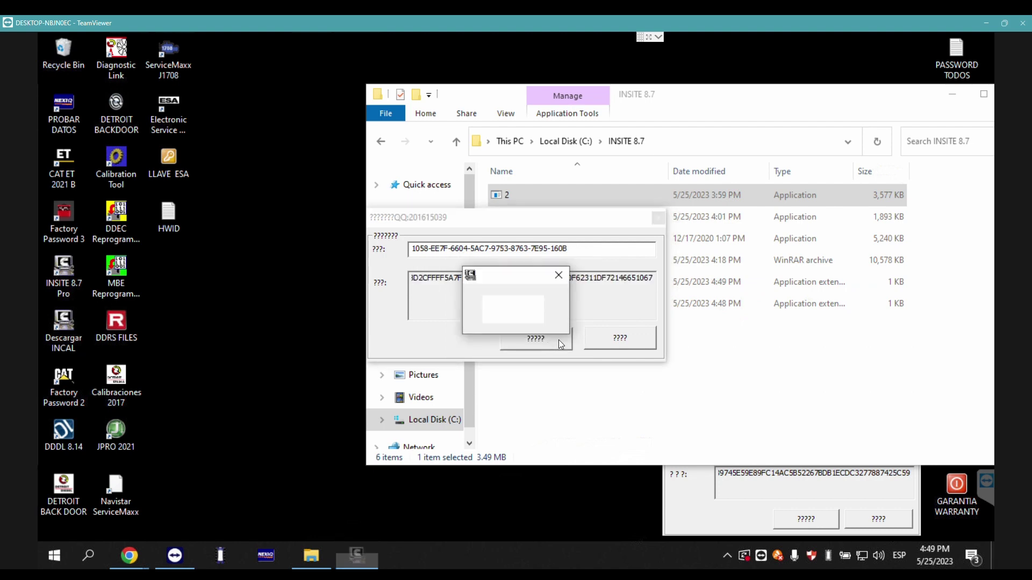
Close both code generator windows and move the INSITE start launcher onto free desktop space beside the folder window
click(658, 220)
click(688, 496)
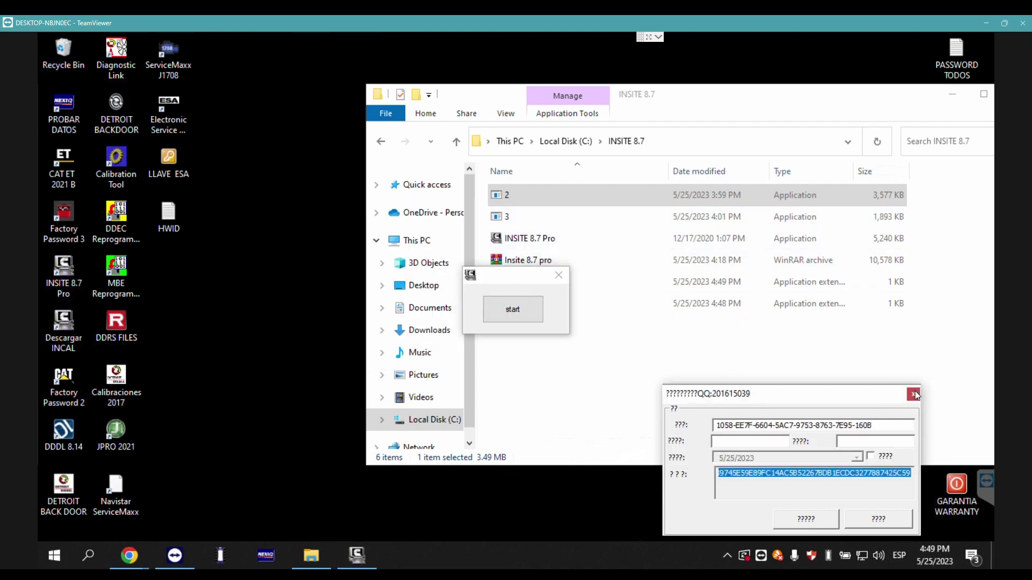
click(913, 395)
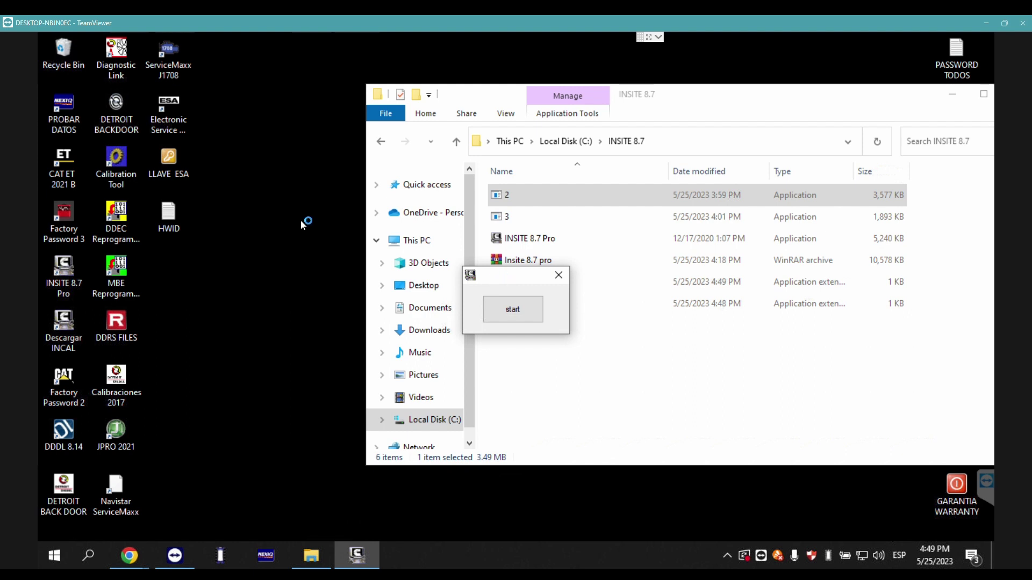
drag(500, 277, 288, 191)
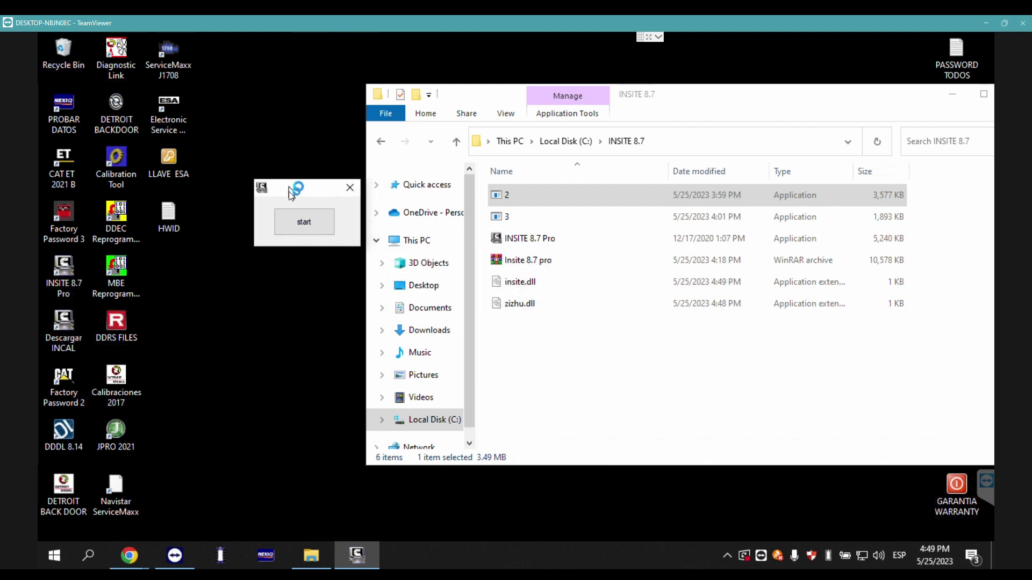
Enable all Avast shields again
right_click(781, 558)
mouse_move(822, 456)
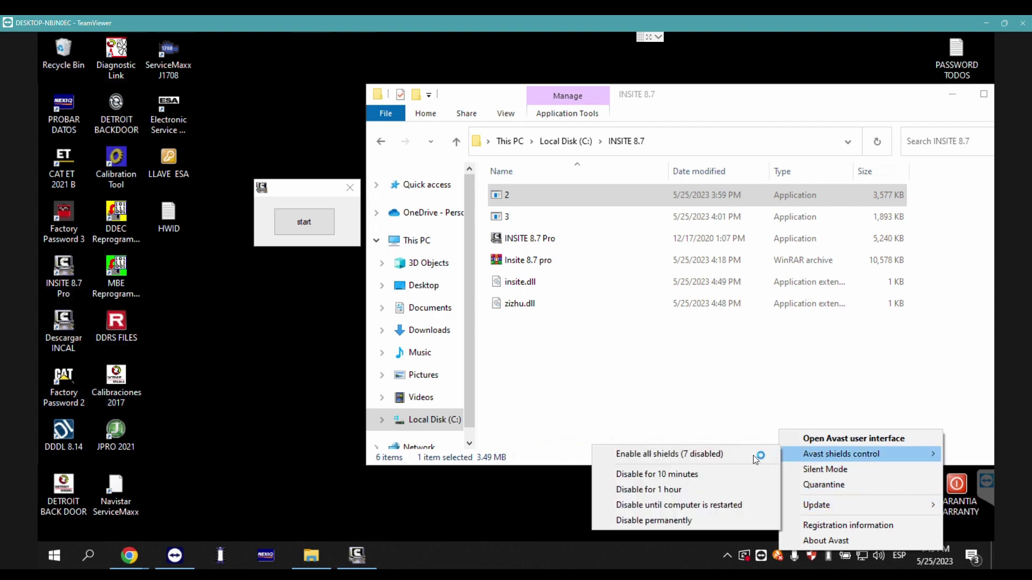
click(730, 454)
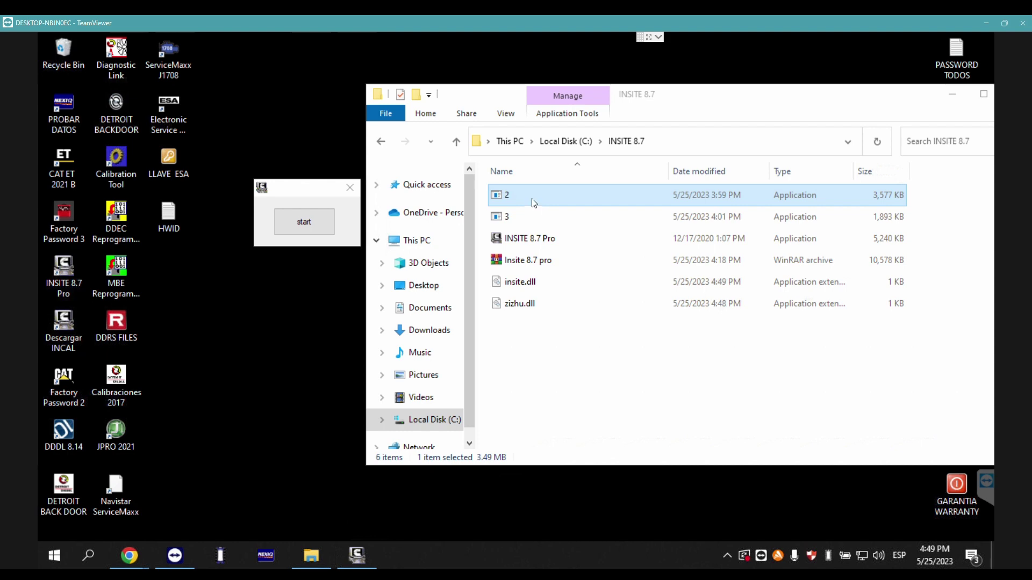
Try to run application 2 from the folder with the Avast shields on, dismiss the access error and select application 3
double_click(533, 203)
double_click(534, 204)
click(573, 266)
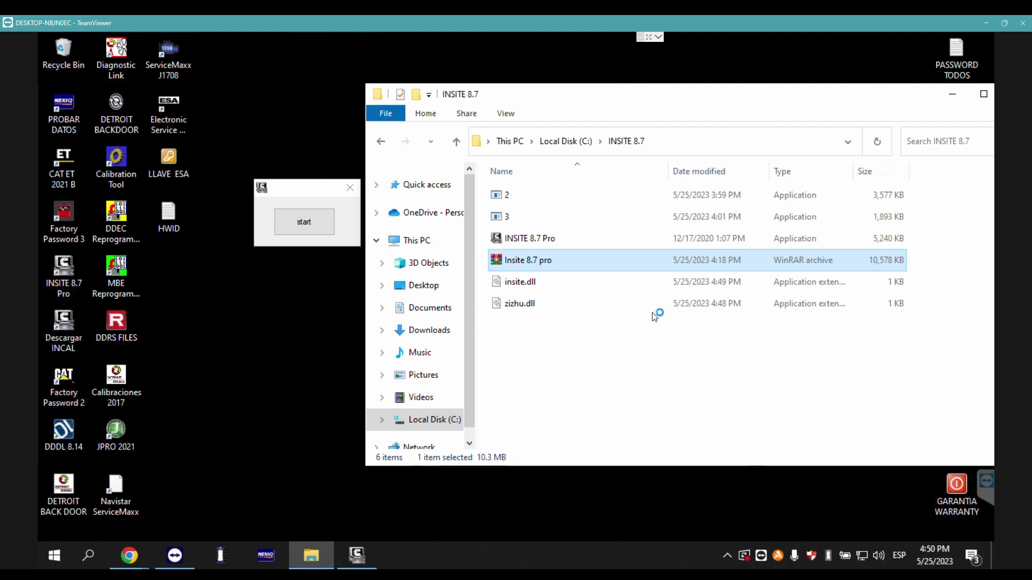
double_click(560, 207)
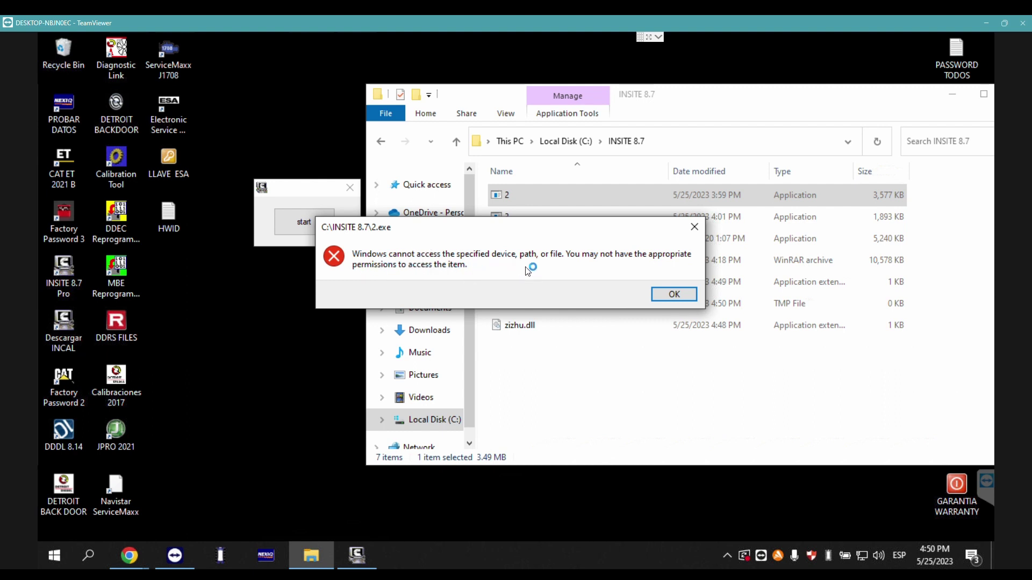
click(678, 302)
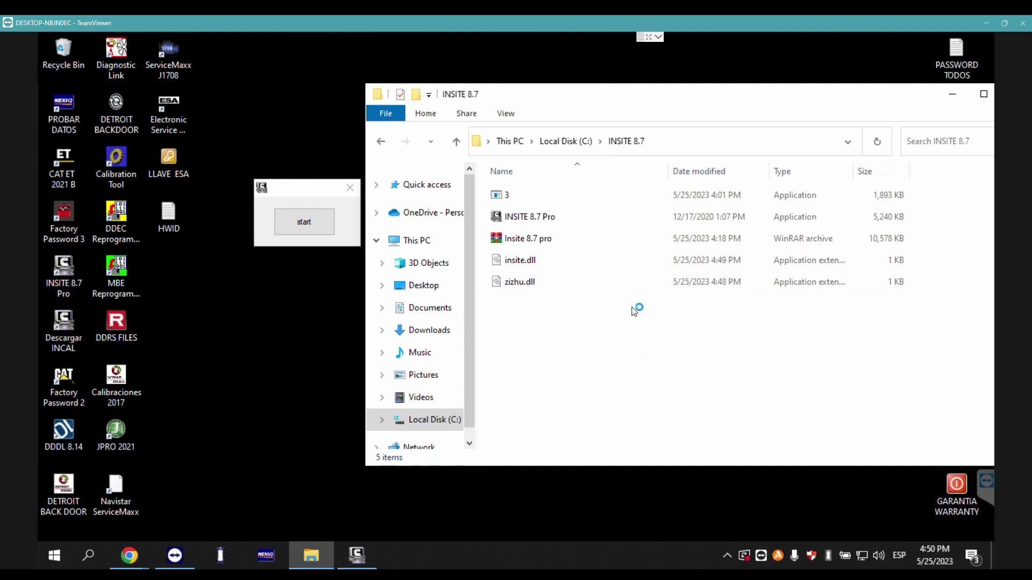
click(634, 206)
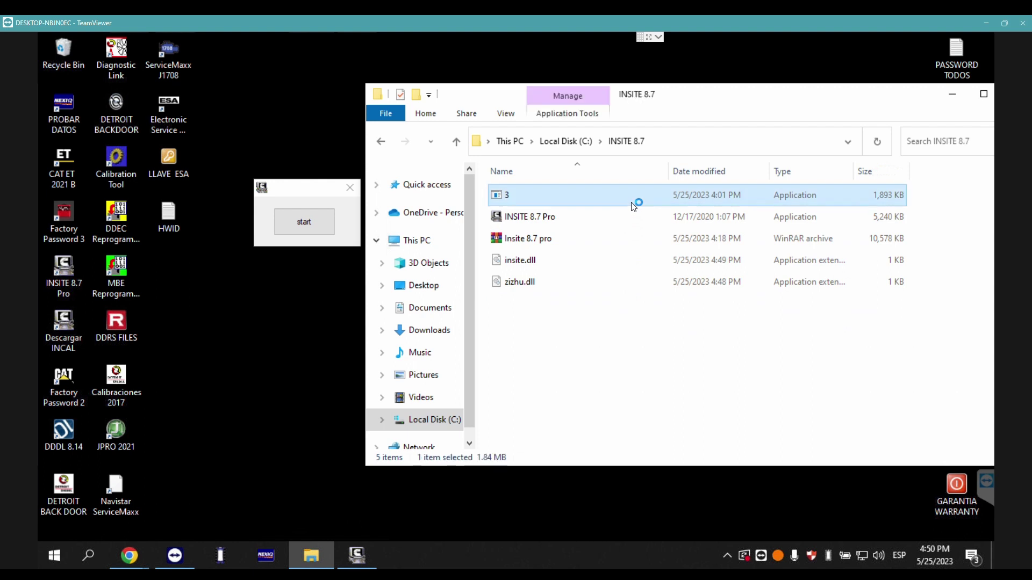
click(670, 299)
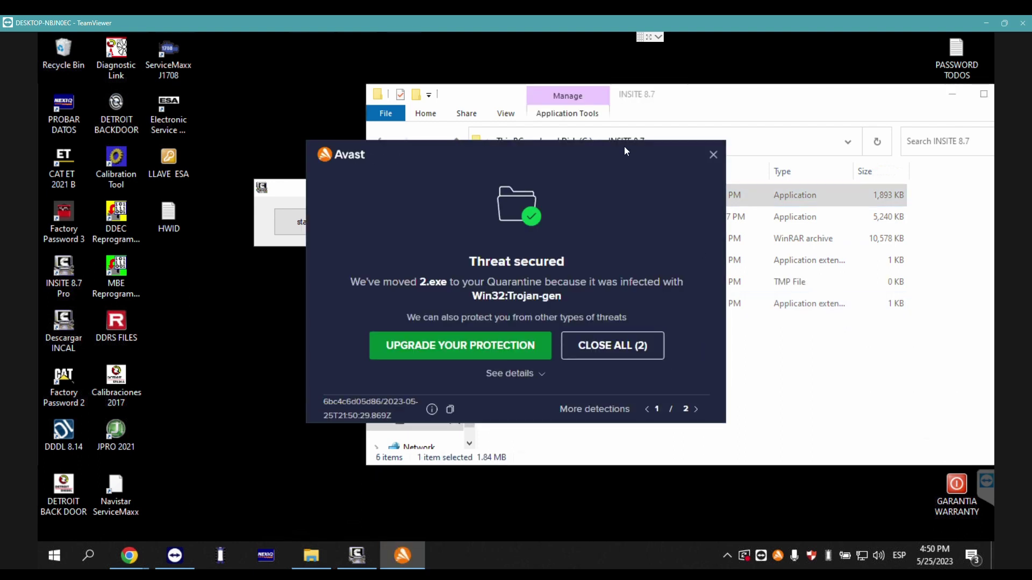
Move the Avast threat window off the file list, page through its detections for the quarantined files and close it
drag(624, 146, 453, 266)
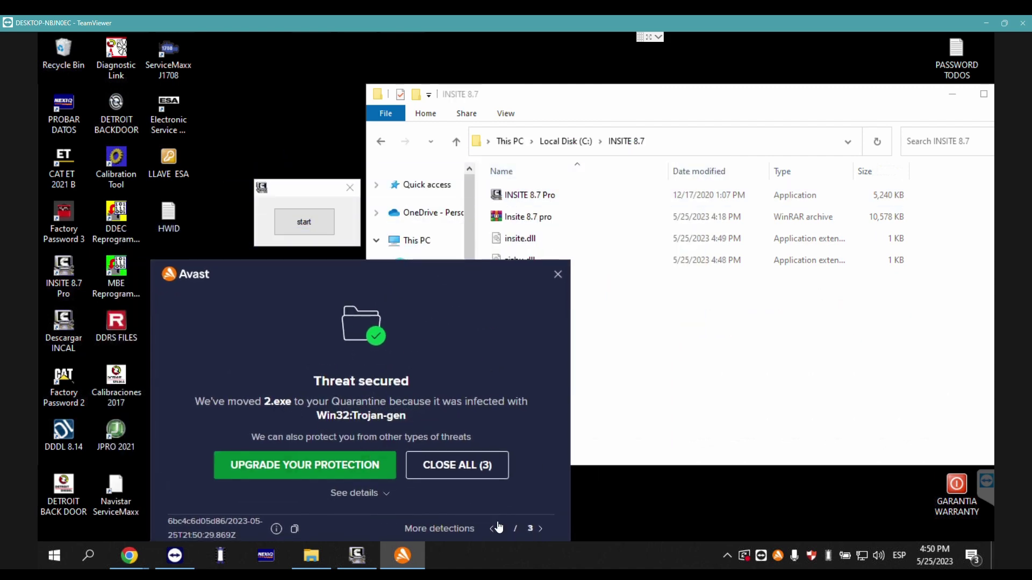
click(540, 528)
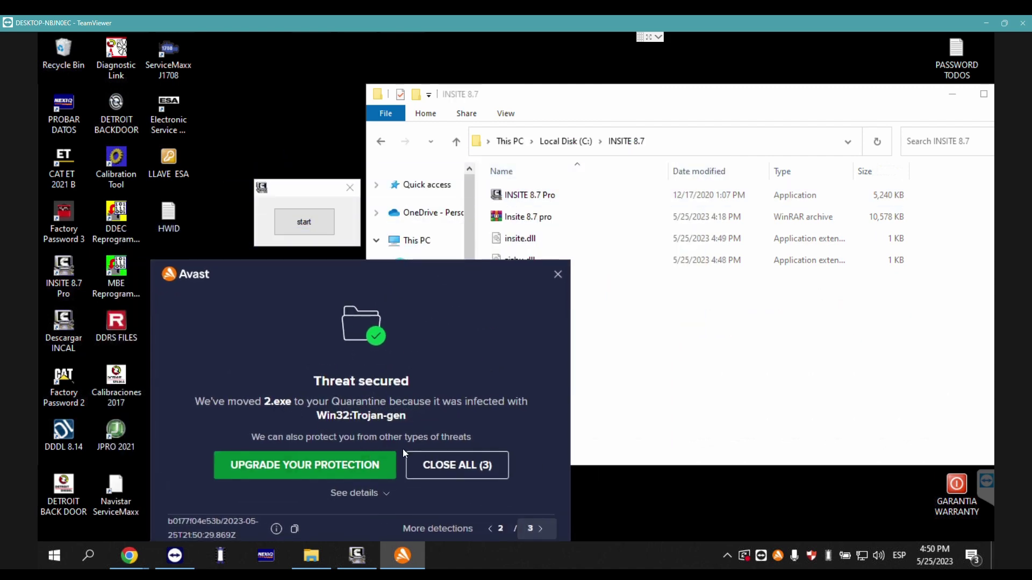
click(540, 528)
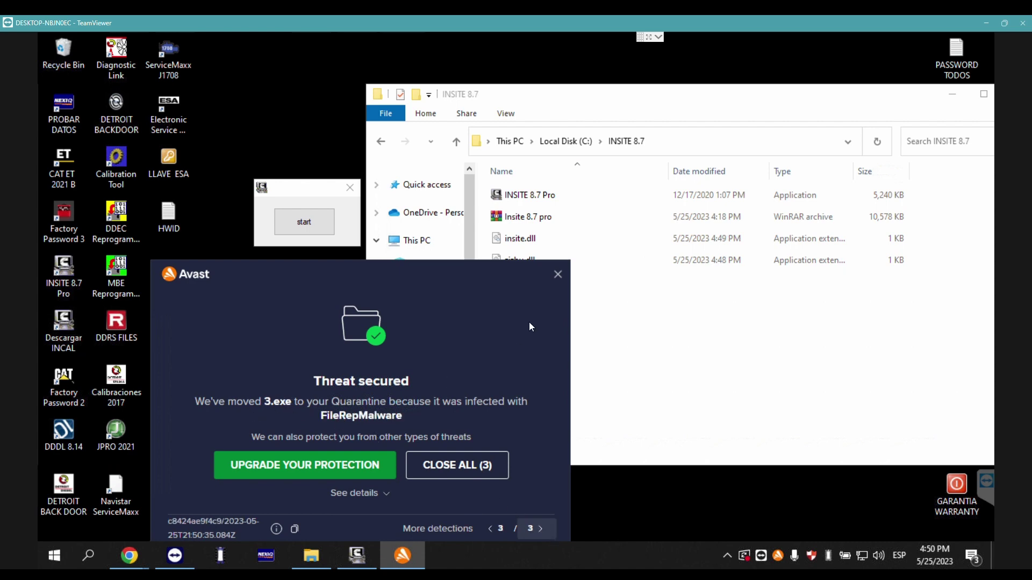
click(558, 275)
Start INSITE from its launcher and close the INSITE 8.7 folder window
click(780, 556)
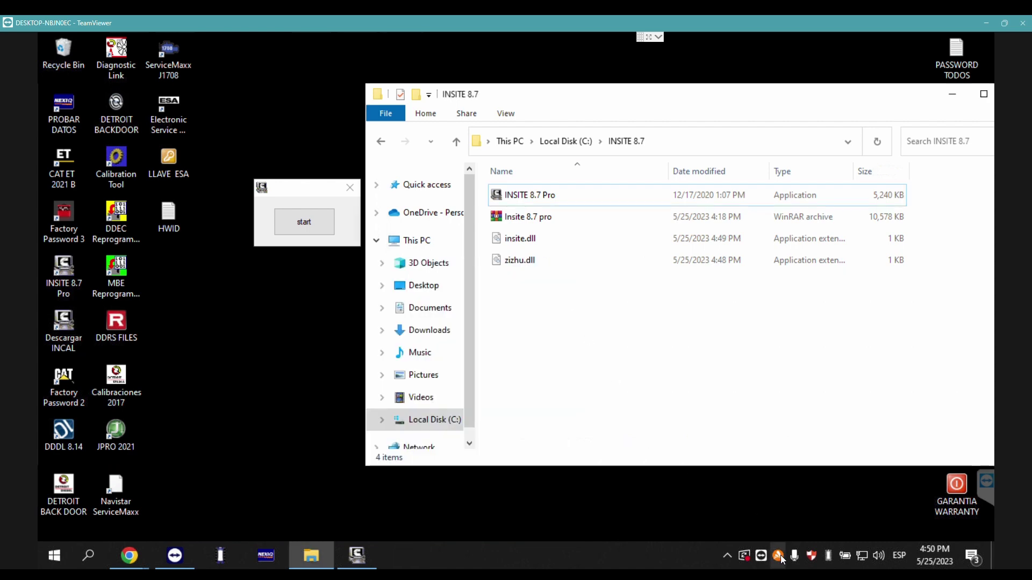
click(311, 218)
drag(779, 100, 668, 99)
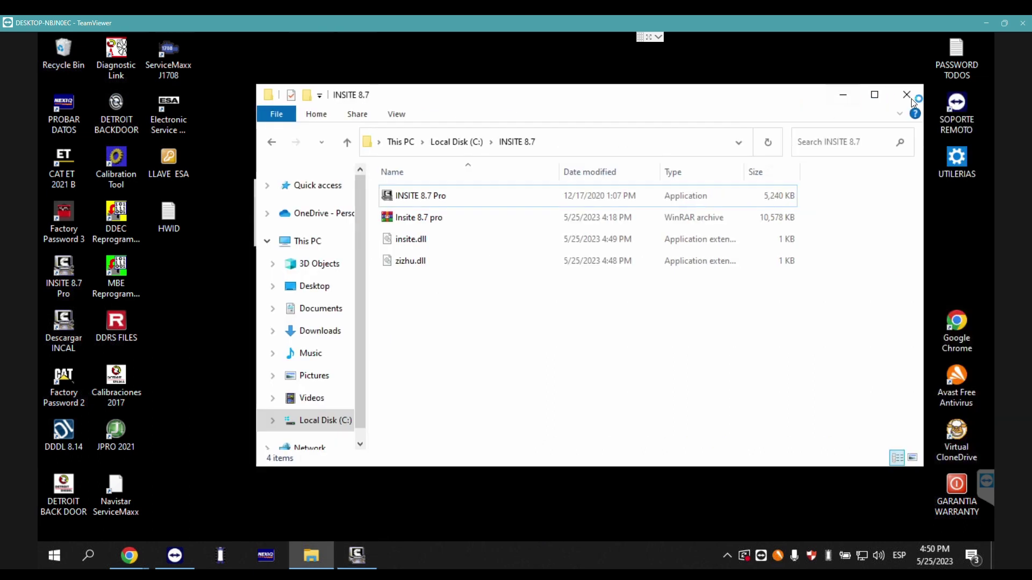
click(911, 98)
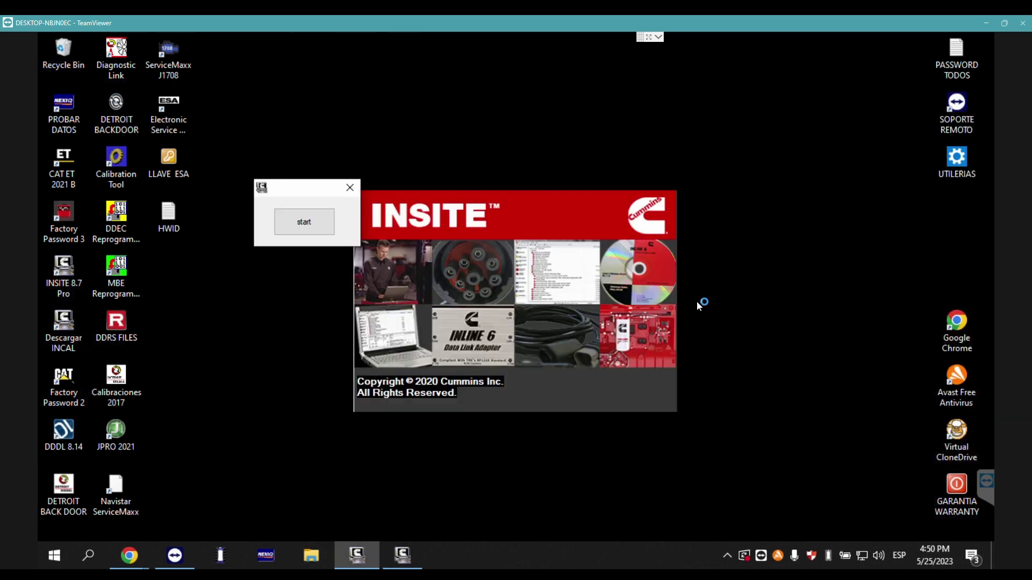